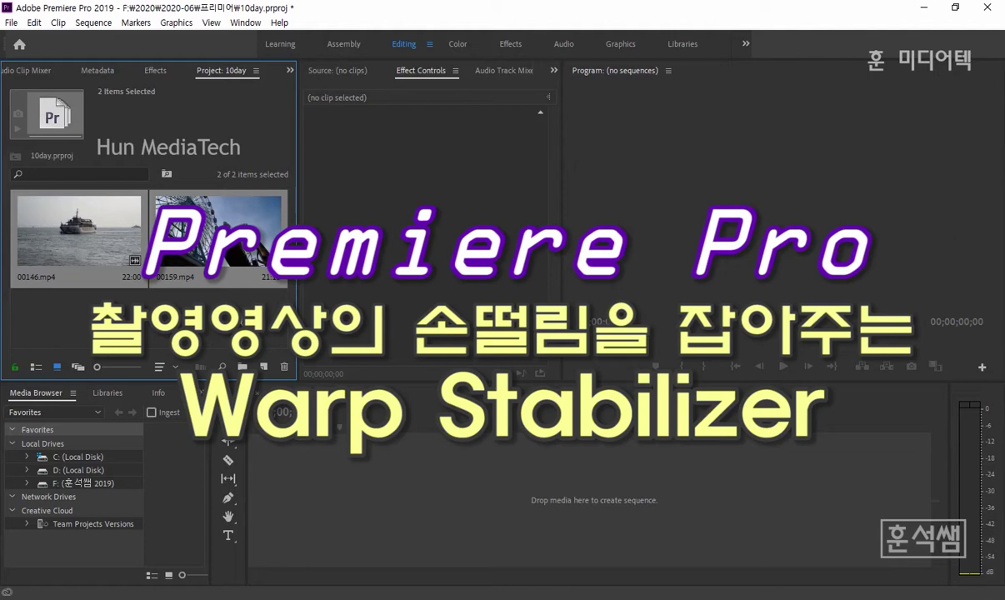
Clear the Project panel selection and select only the Ferris wheel clip 00159.mp4
{"action": "key", "text": "ctrl+shift+a"}
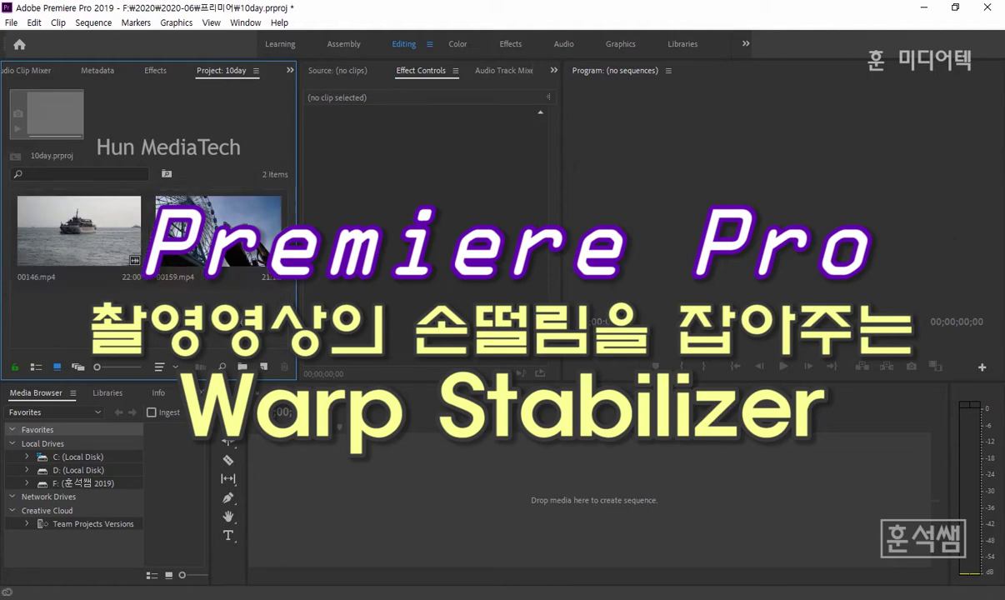
{"action": "left_click", "coordinate": [238, 241]}
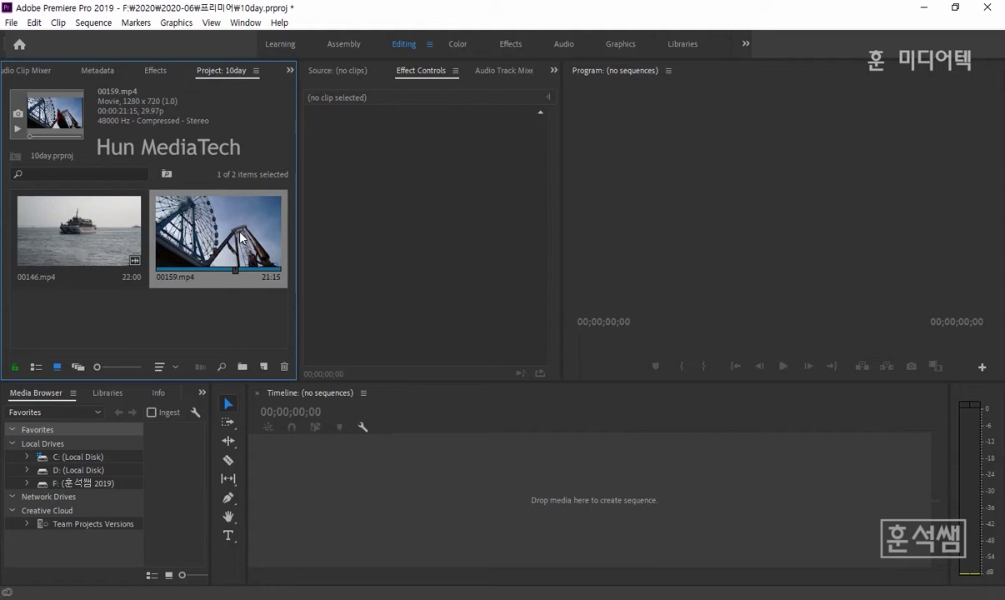
Make a new sequence named 00159 from the 00159.mp4 clip via New Sequence From Clip
{"action": "right_click", "coordinate": [240, 237]}
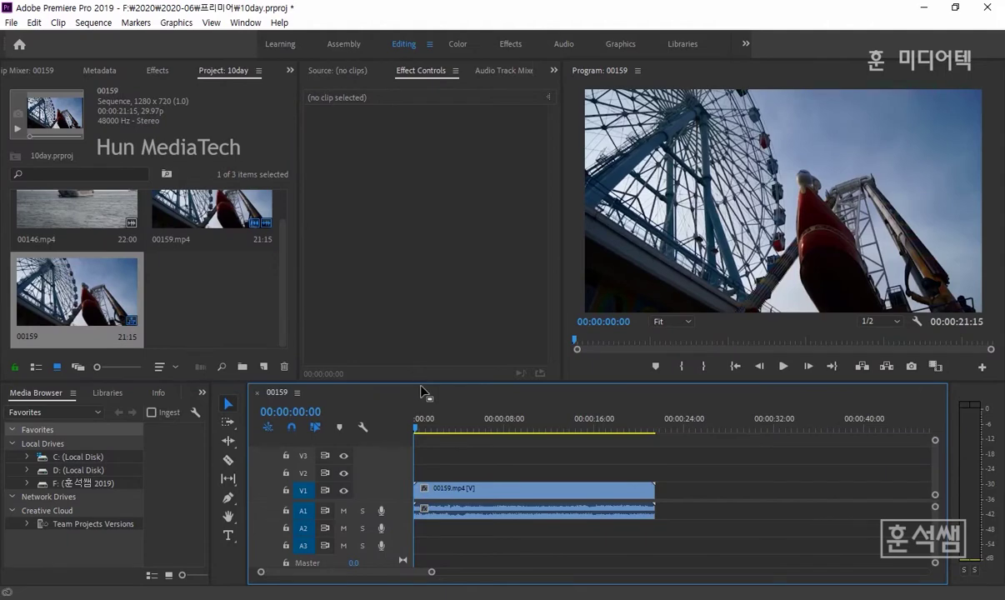
{"action": "key", "text": "space"}
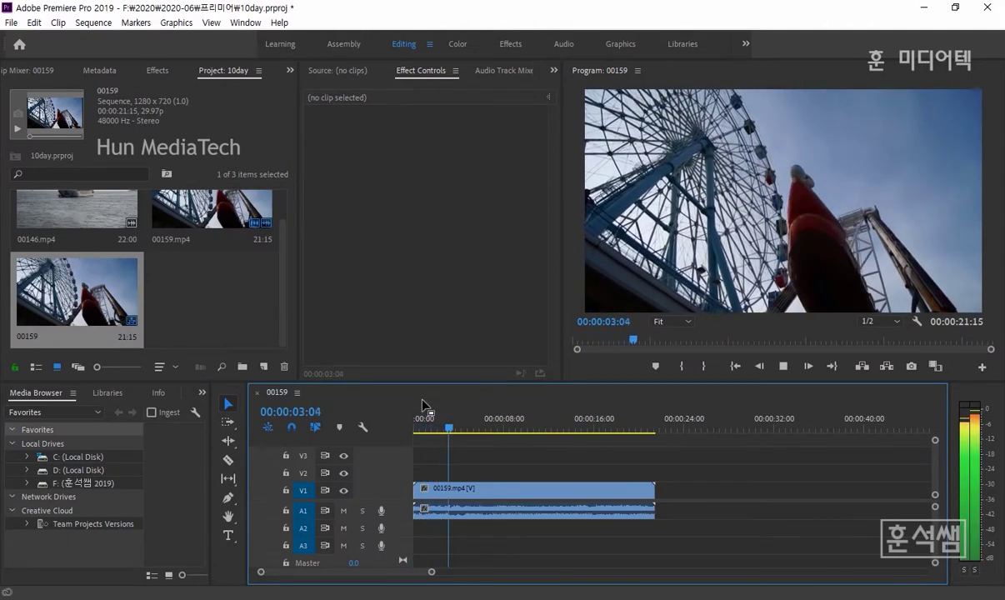
{"action": "key", "text": "space"}
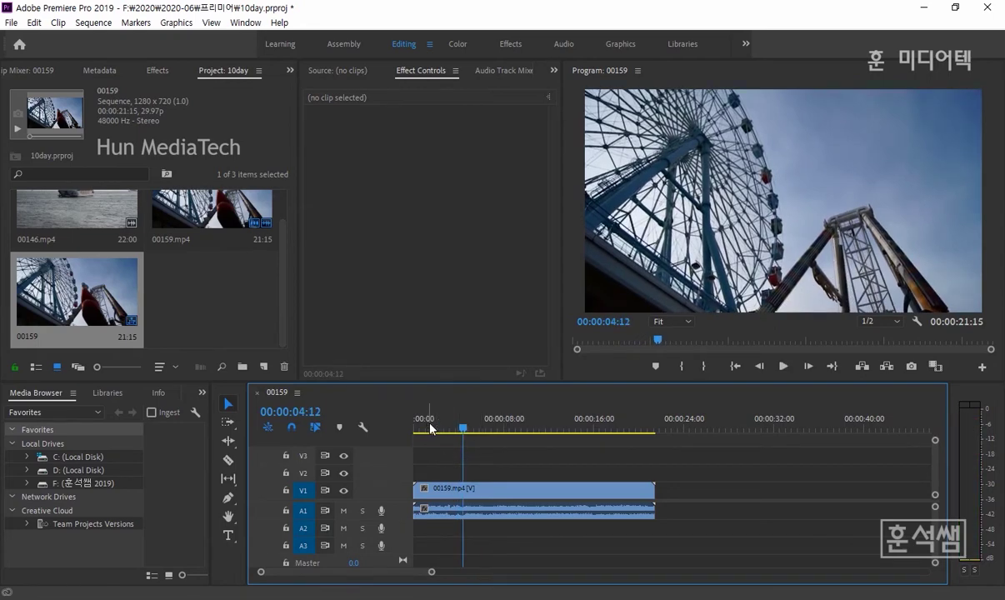
{"action": "left_click", "coordinate": [431, 427]}
{"action": "key", "text": "space"}
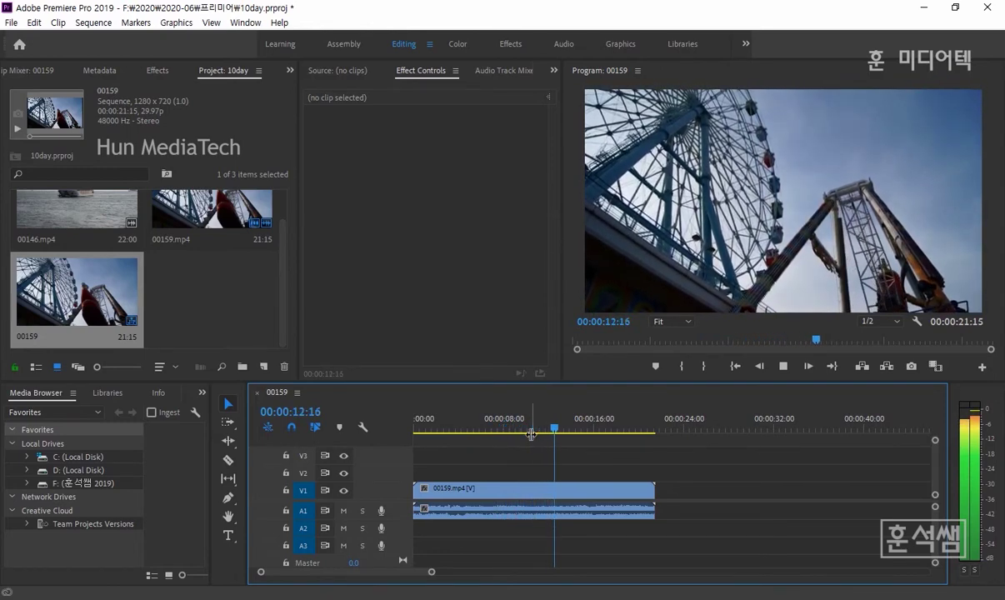
{"action": "key", "text": "space"}
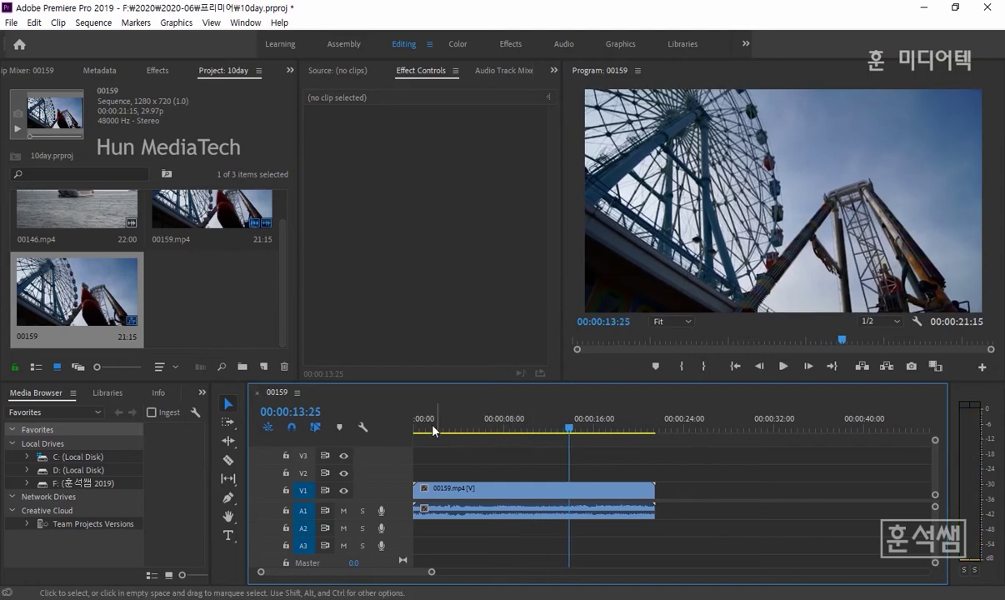
{"action": "mouse_move", "coordinate": [421, 432]}
{"action": "left_mouse_down"}
{"action": "mouse_move", "coordinate": [541, 433]}
{"action": "mouse_move", "coordinate": [483, 430]}
{"action": "left_mouse_up"}
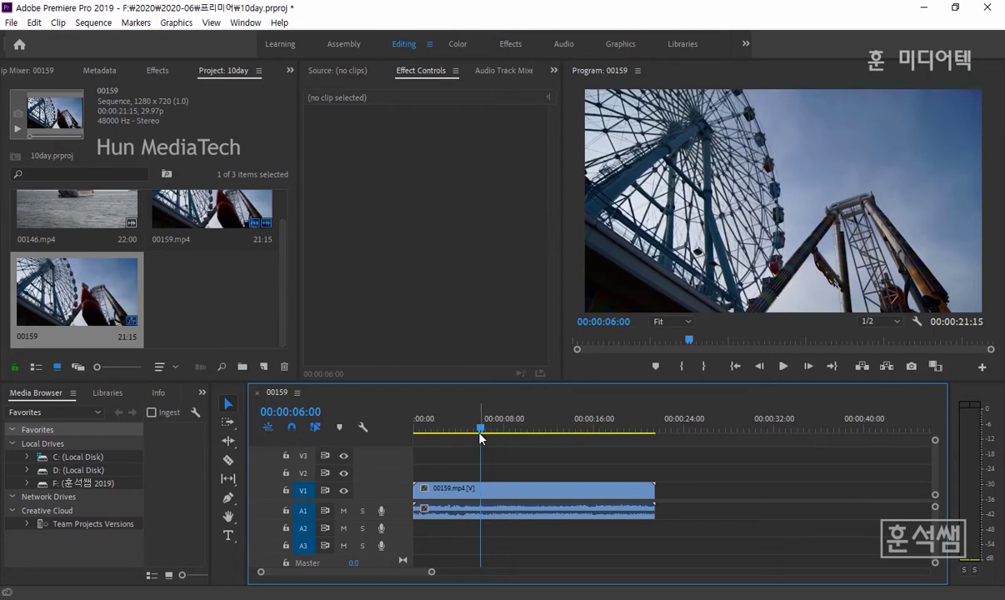
Trim the clip's head to 00:00:06:00 and slide the clip back to 00:00:00:00
{"action": "left_click_drag", "start_coordinate": [415, 489], "coordinate": [483, 488]}
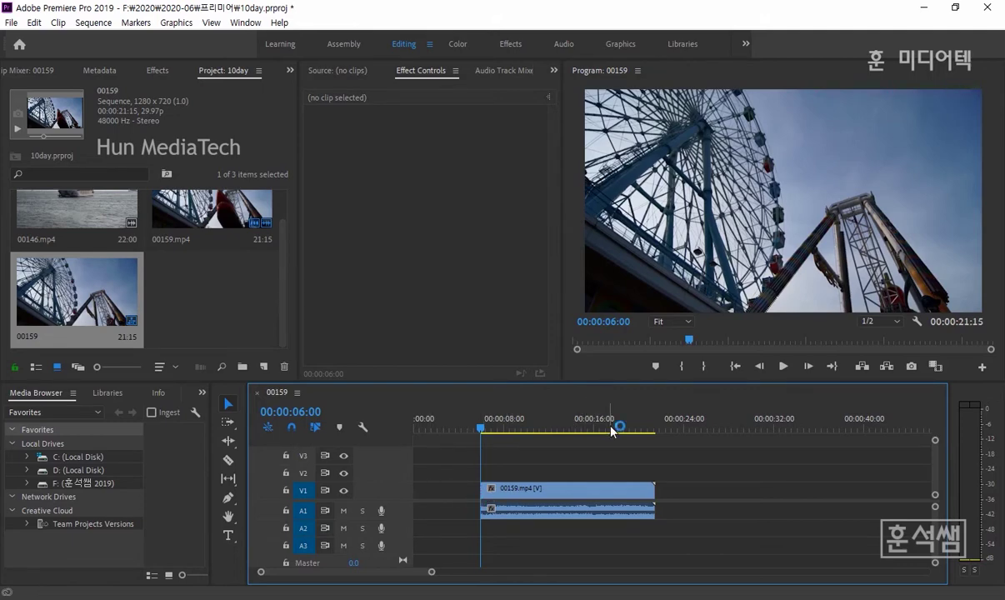
{"action": "left_click_drag", "start_coordinate": [613, 431], "coordinate": [616, 431]}
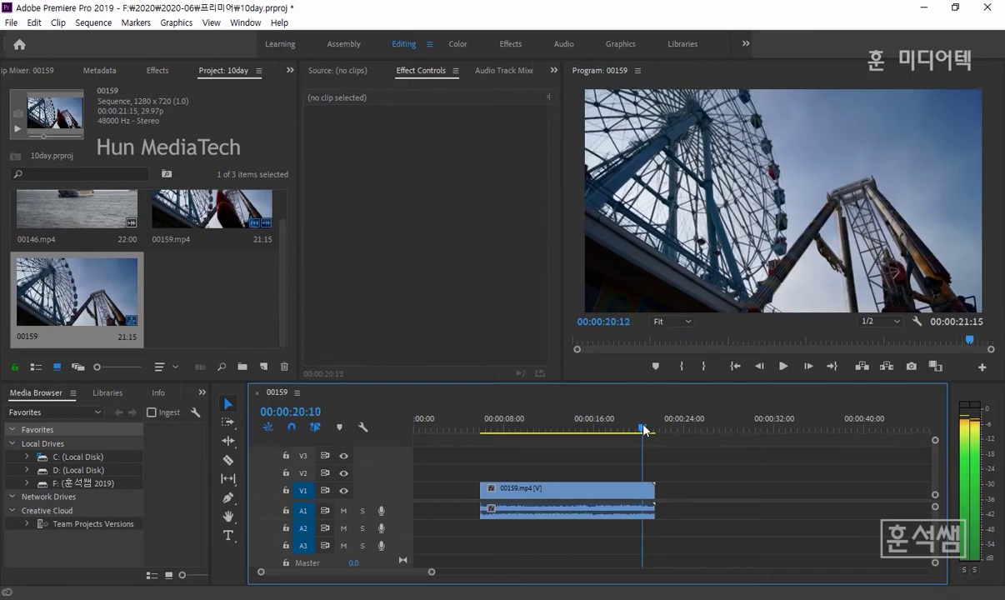
{"action": "left_click_drag", "start_coordinate": [581, 494], "coordinate": [508, 494]}
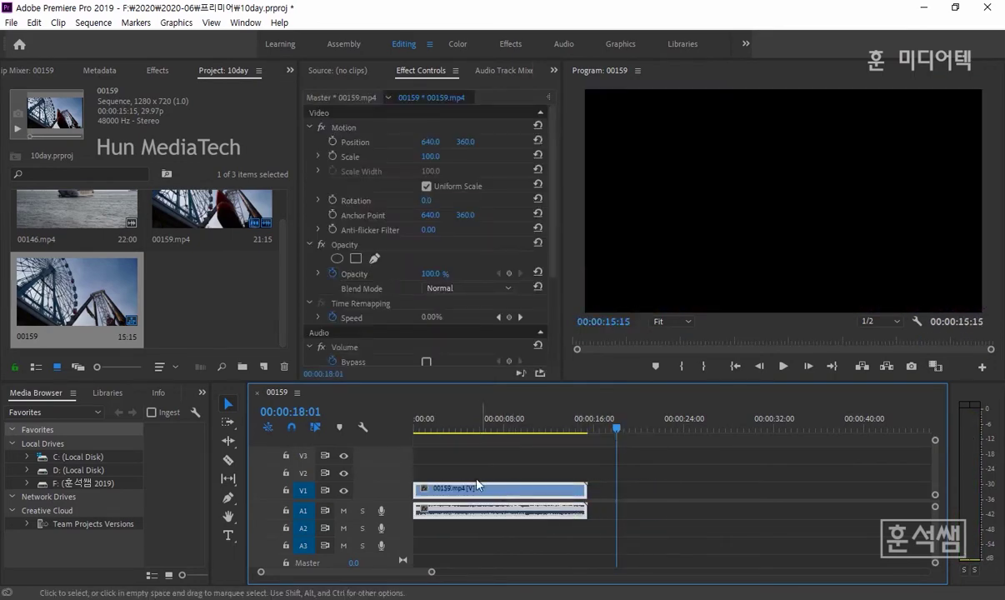
Move the playhead to about 3 seconds, then filter Effects by 'warp' and select Warp Stabilizer
{"action": "left_click", "coordinate": [450, 429]}
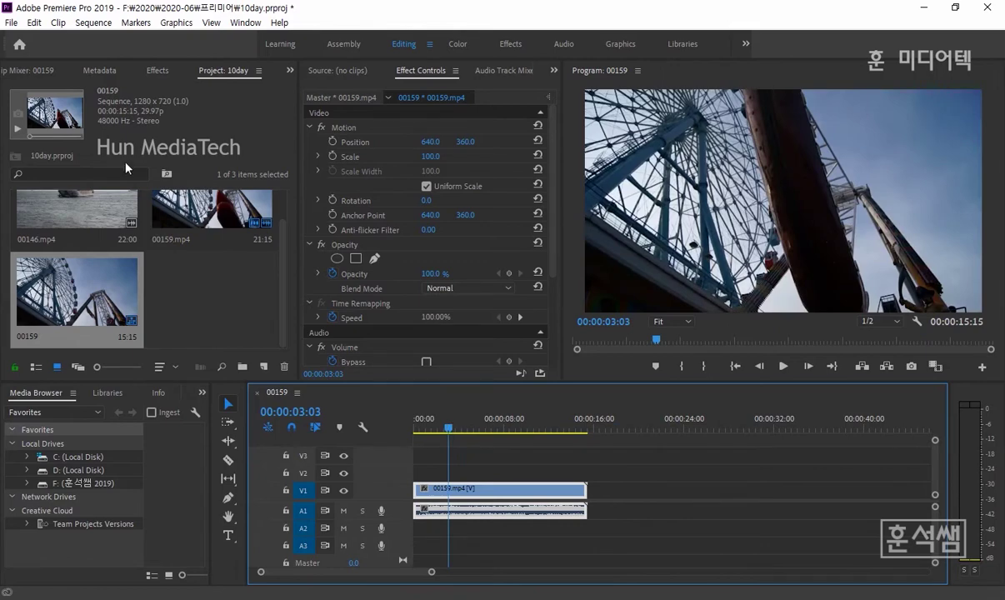
{"action": "left_click", "coordinate": [159, 72]}
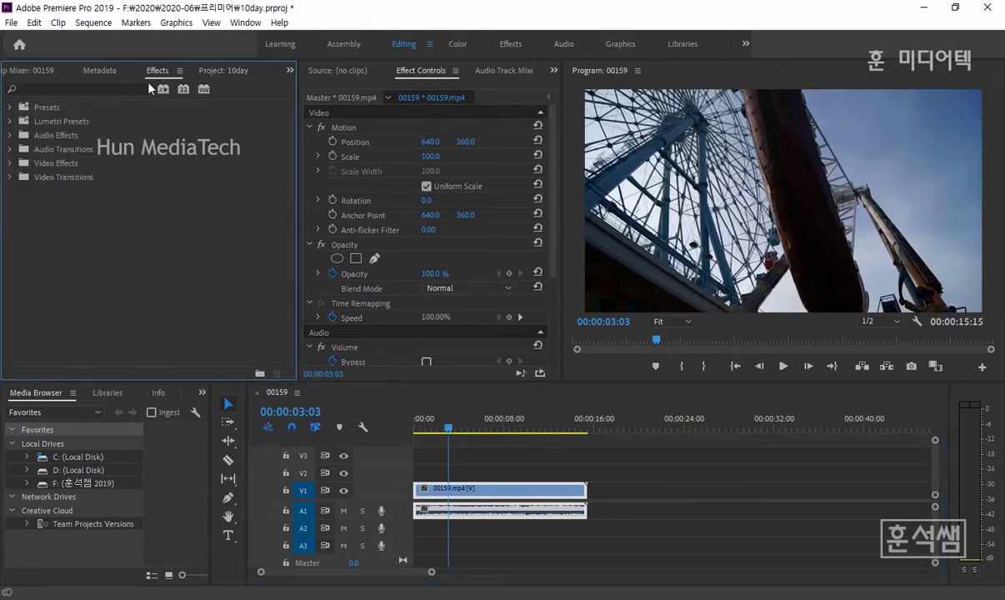
{"action": "left_click", "coordinate": [82, 88]}
{"action": "type", "text": "w"}
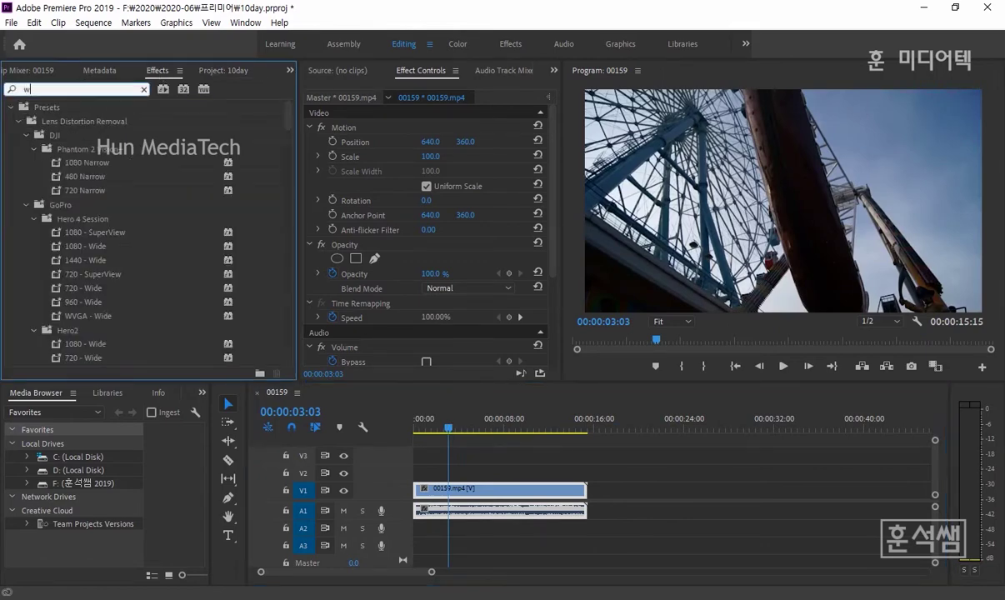
{"action": "type", "text": "arp"}
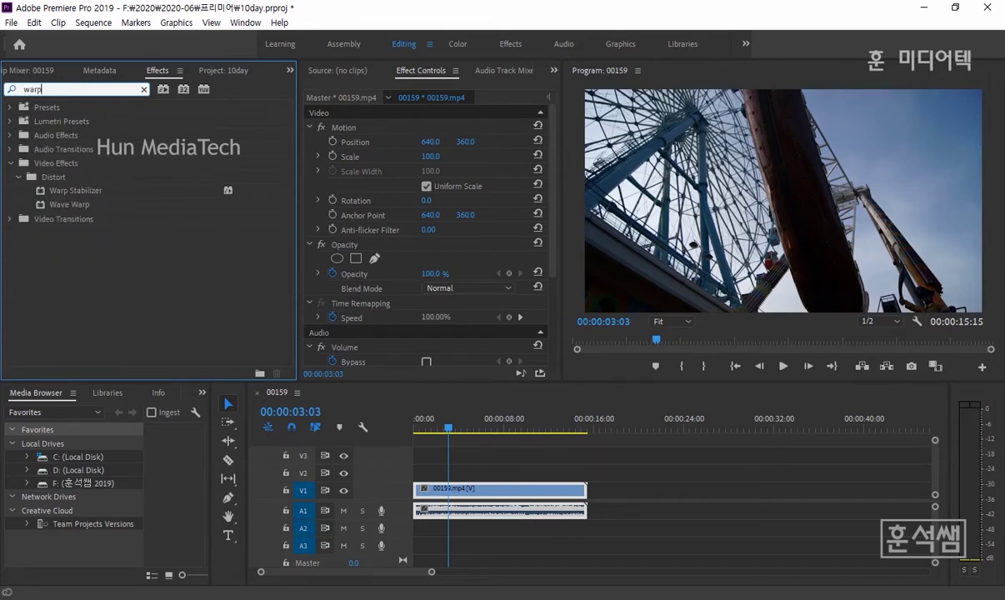
{"action": "left_click", "coordinate": [86, 190]}
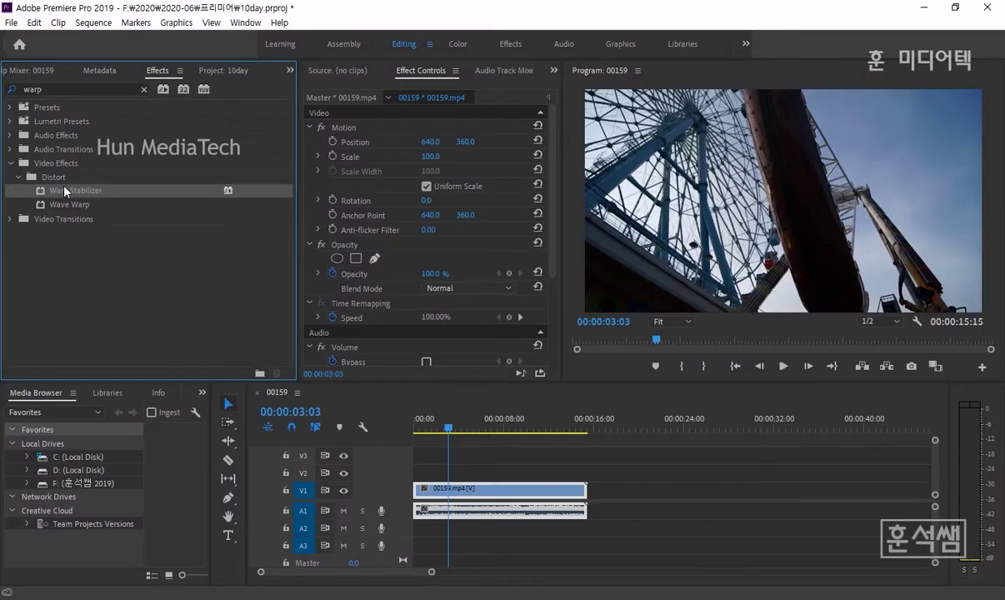
Apply Warp Stabilizer to the 00159 clip and widen Effect Controls while it analyzes
{"action": "left_click_drag", "start_coordinate": [69, 193], "coordinate": [441, 497]}
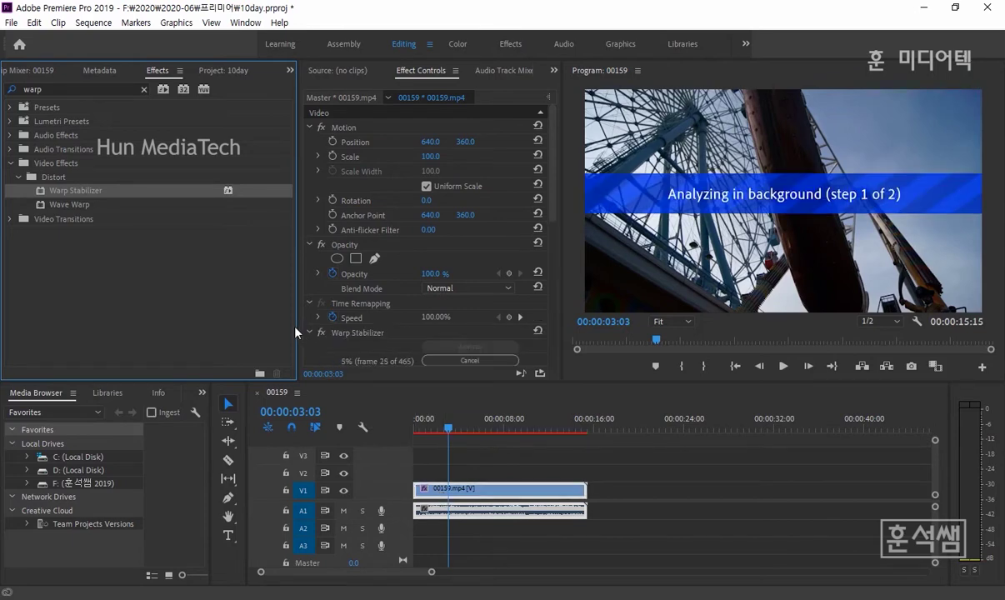
{"action": "left_click_drag", "start_coordinate": [297, 337], "coordinate": [192, 295]}
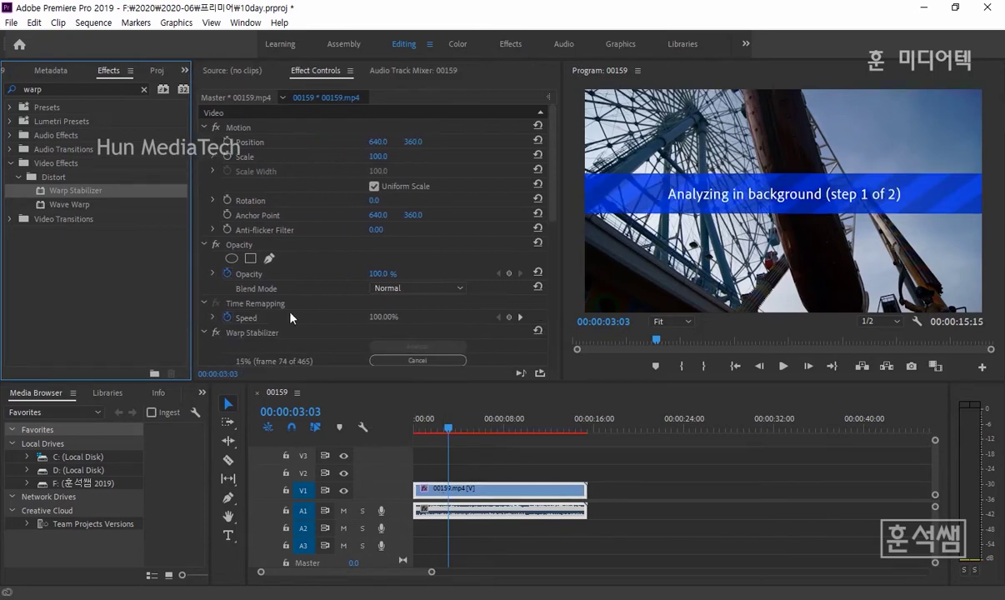
{"action": "left_click_drag", "start_coordinate": [554, 213], "coordinate": [566, 276]}
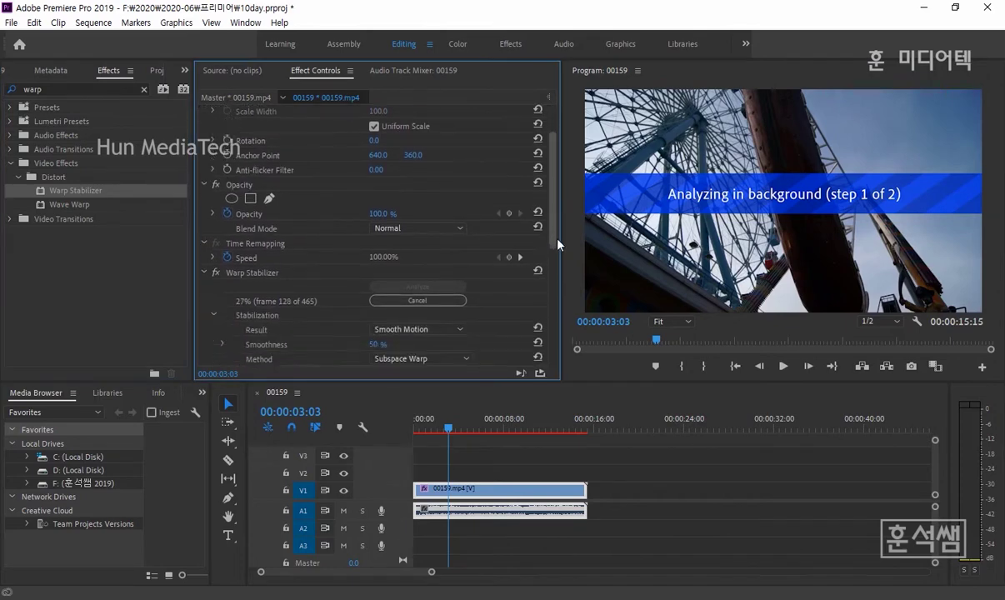
{"action": "scroll", "coordinate": [539, 276], "scroll_direction": "down", "scroll_amount": 3}
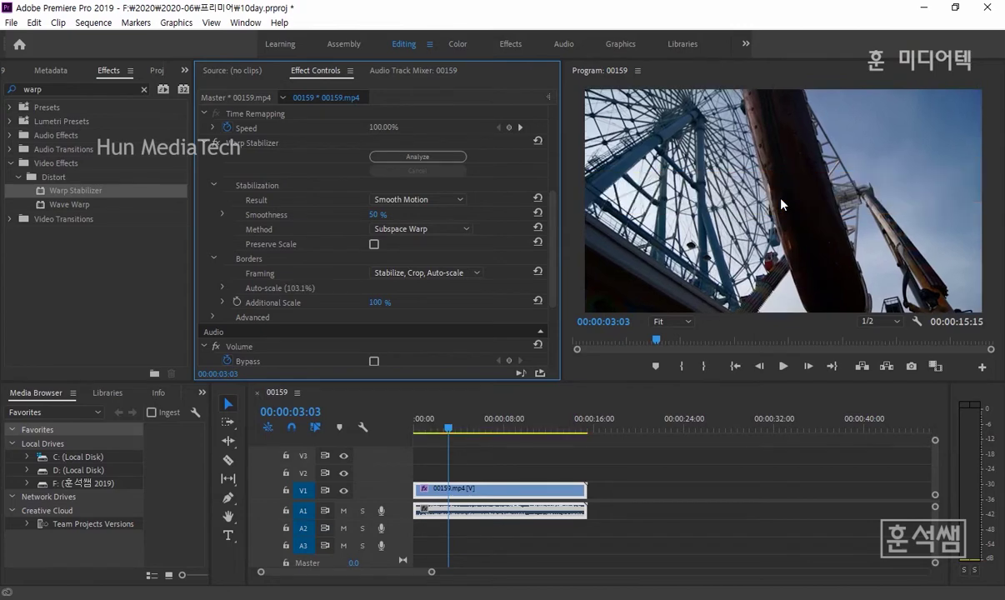
{"action": "left_click", "coordinate": [277, 396]}
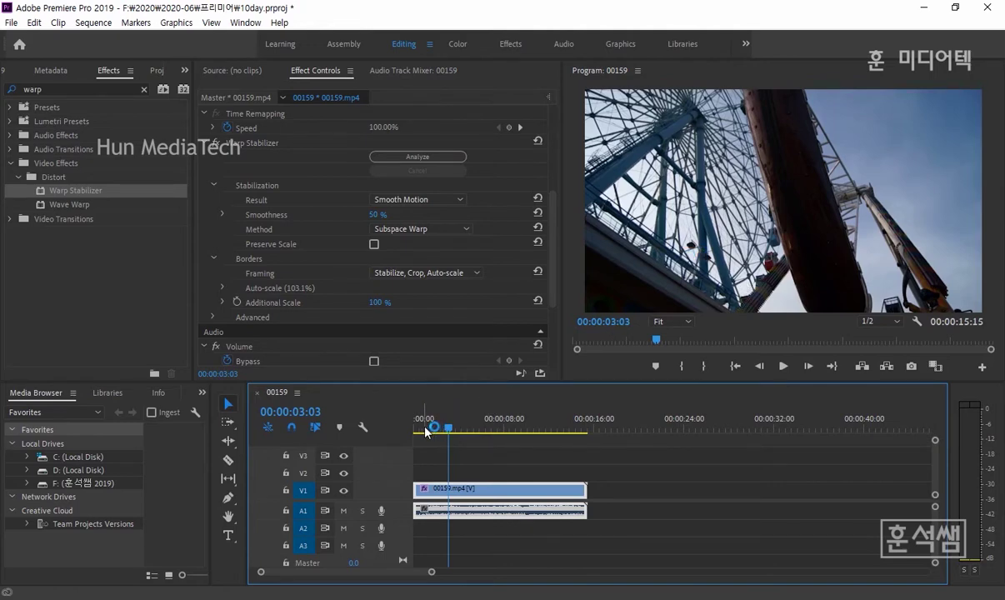
{"action": "key", "text": "Home"}
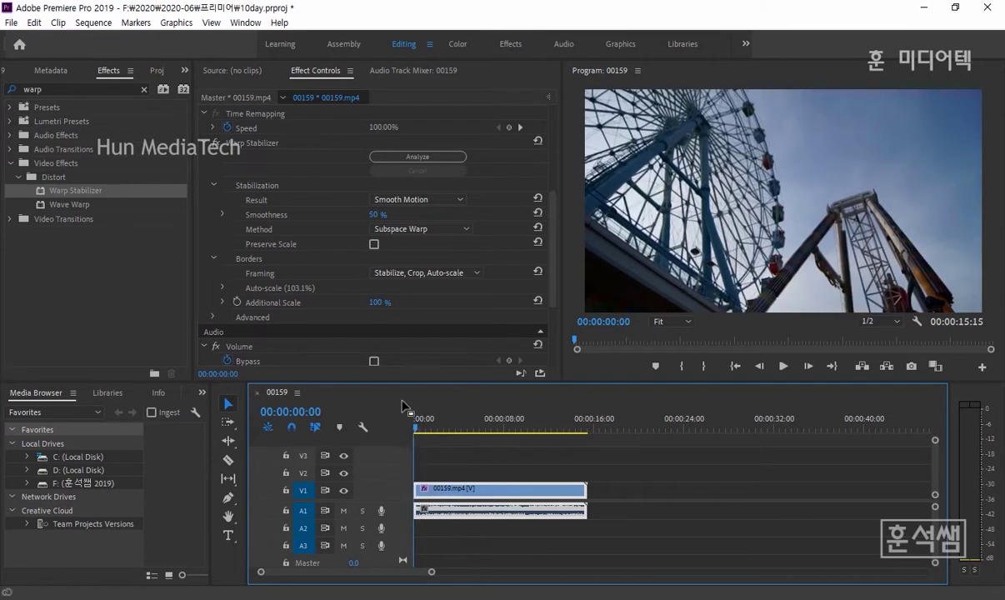
{"action": "key", "text": "space"}
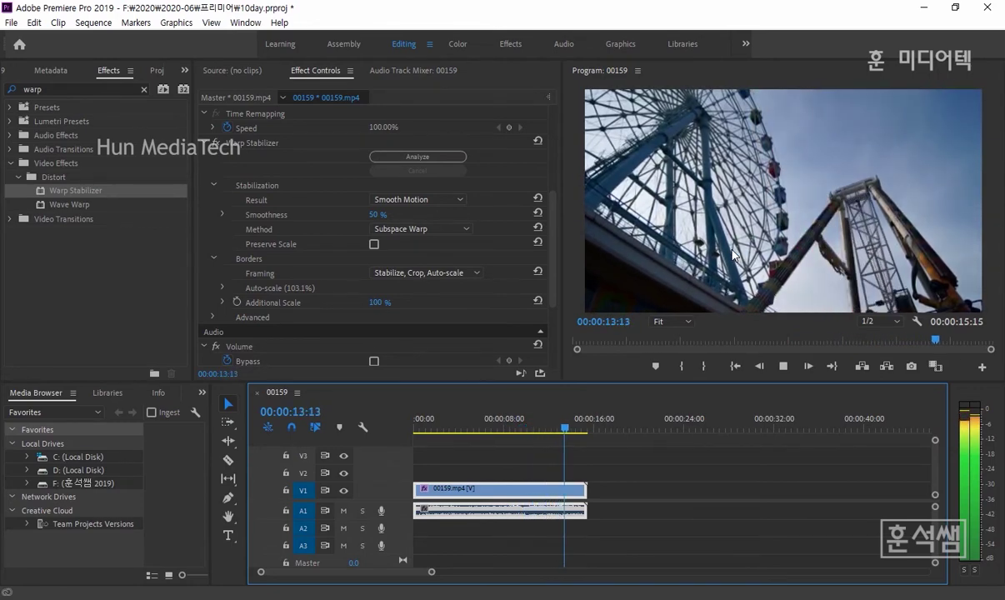
{"action": "key", "text": "space"}
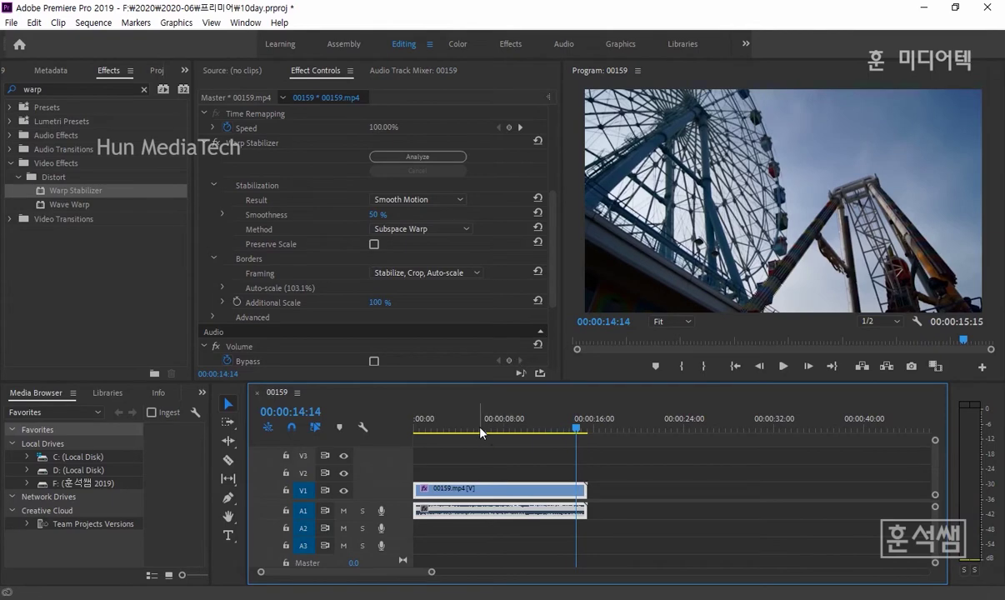
Move the playhead to about 00:00:05:23 and open Warp Stabilizer's Borders Framing dropdown
{"action": "left_click", "coordinate": [479, 429]}
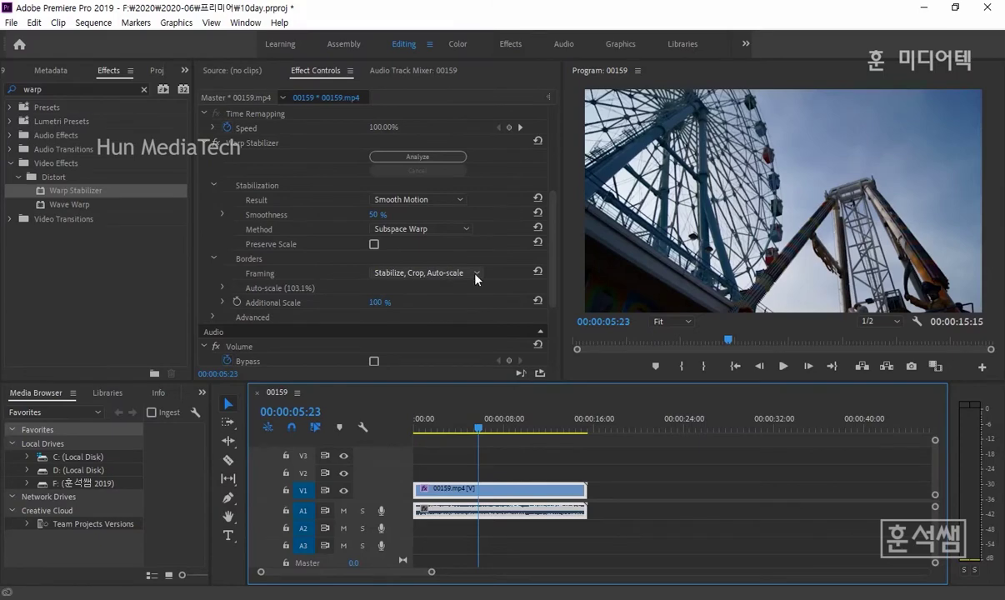
{"action": "left_click", "coordinate": [478, 275]}
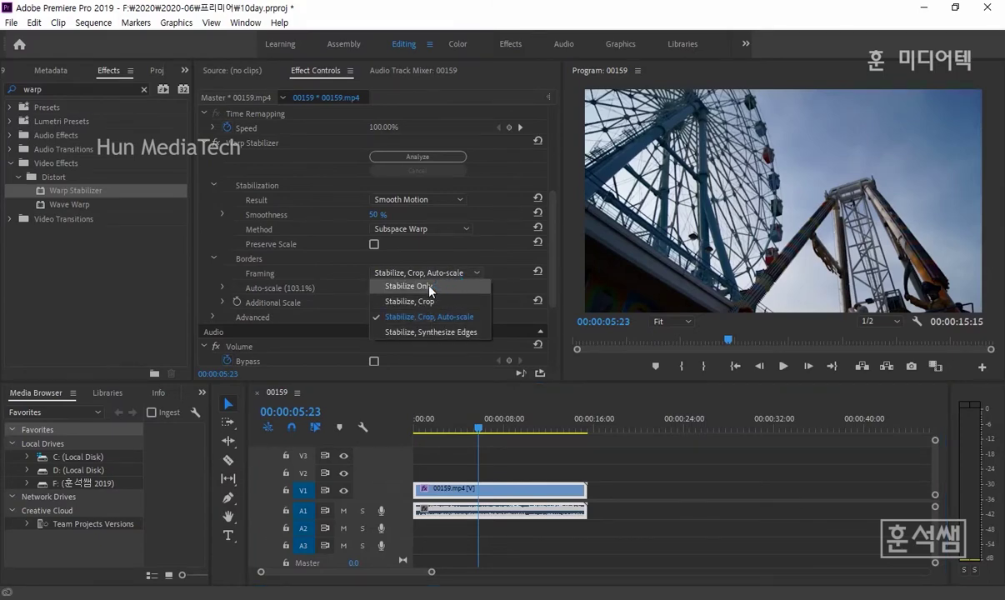
Set Warp Stabilizer framing to Stabilize Only and play back the clip from near the start
{"action": "left_click", "coordinate": [432, 288]}
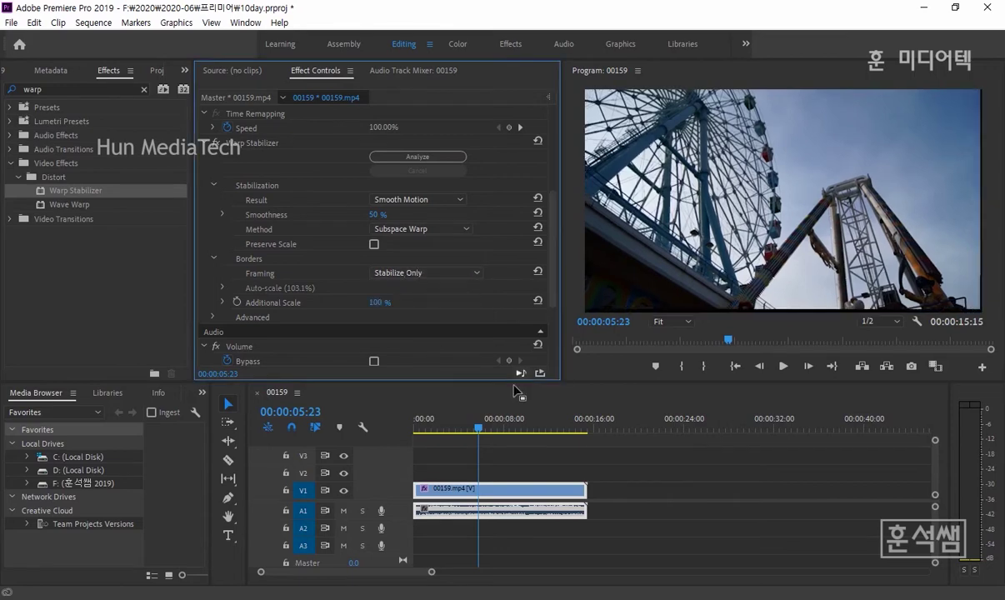
{"action": "left_click", "coordinate": [422, 425]}
{"action": "key", "text": "space"}
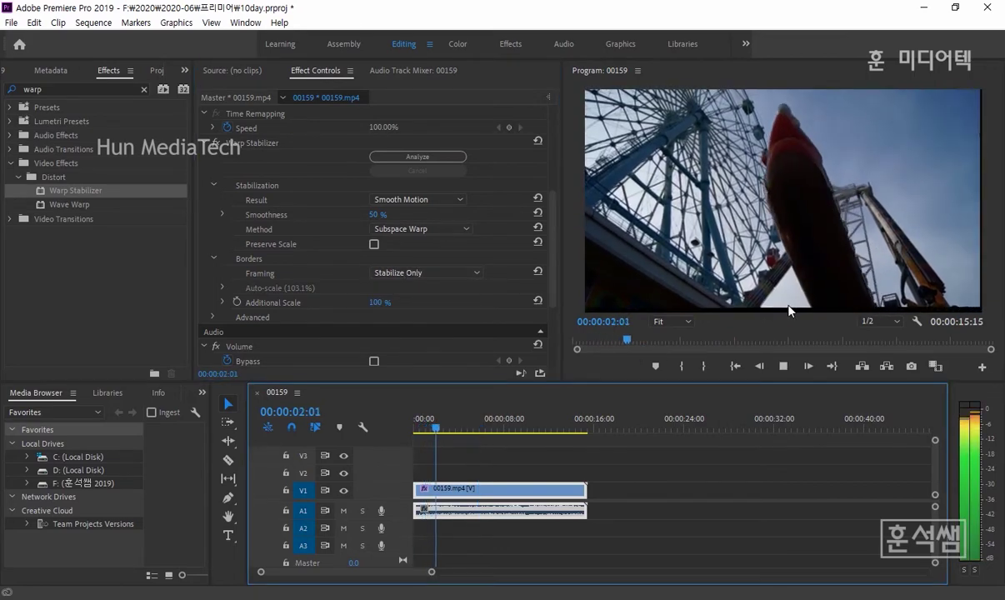
{"action": "left_click_drag", "start_coordinate": [439, 430], "coordinate": [445, 430]}
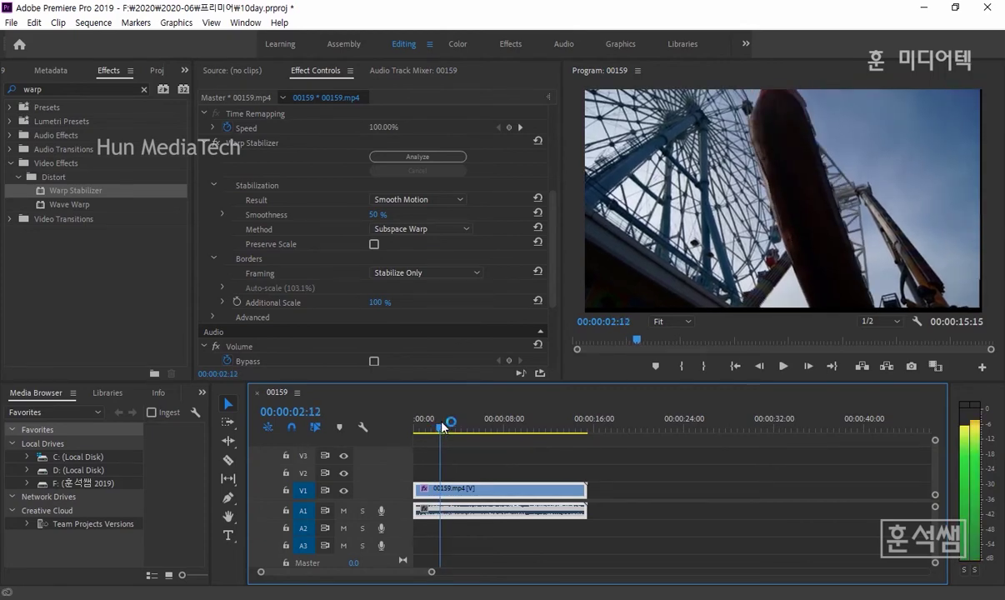
{"action": "key", "text": "space"}
Replay and scrub through the 3–6 second range, then reopen the Framing options
{"action": "left_click", "coordinate": [423, 425]}
{"action": "key", "text": "space"}
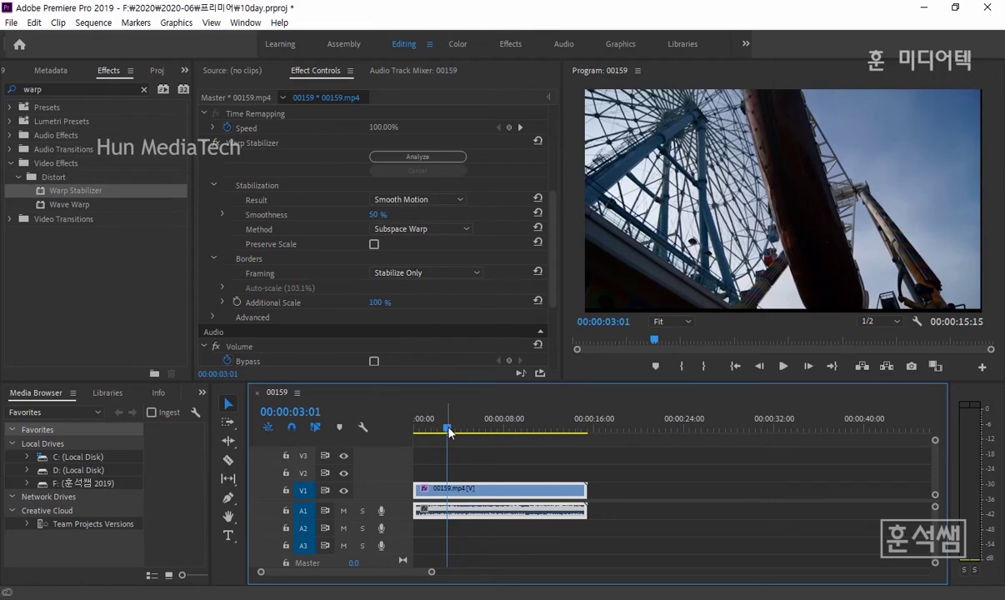
{"action": "left_click_drag", "start_coordinate": [450, 432], "coordinate": [514, 425]}
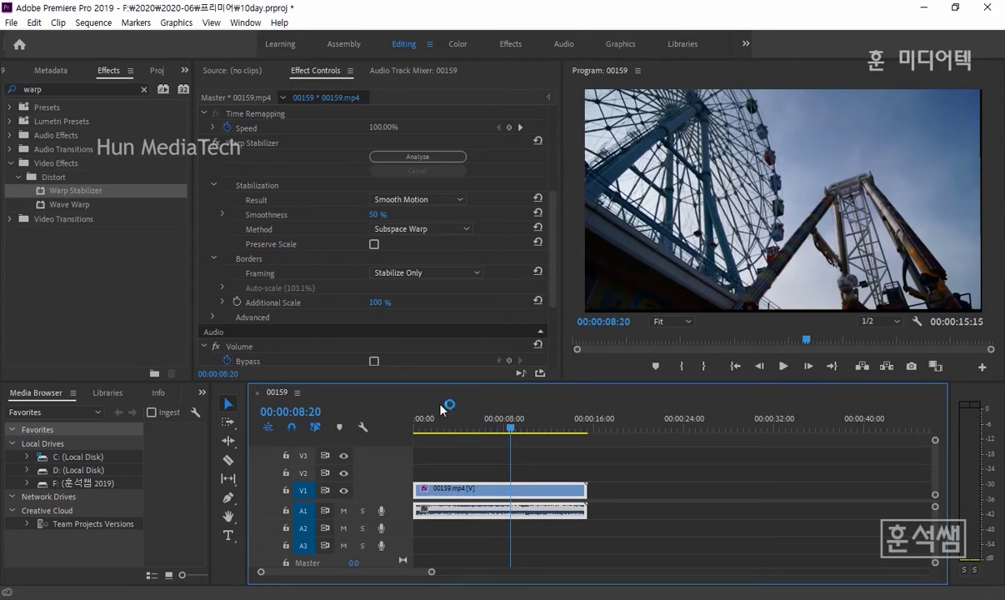
{"action": "mouse_move", "coordinate": [484, 429]}
{"action": "left_mouse_down"}
{"action": "mouse_move", "coordinate": [539, 430]}
{"action": "mouse_move", "coordinate": [476, 430]}
{"action": "left_mouse_up"}
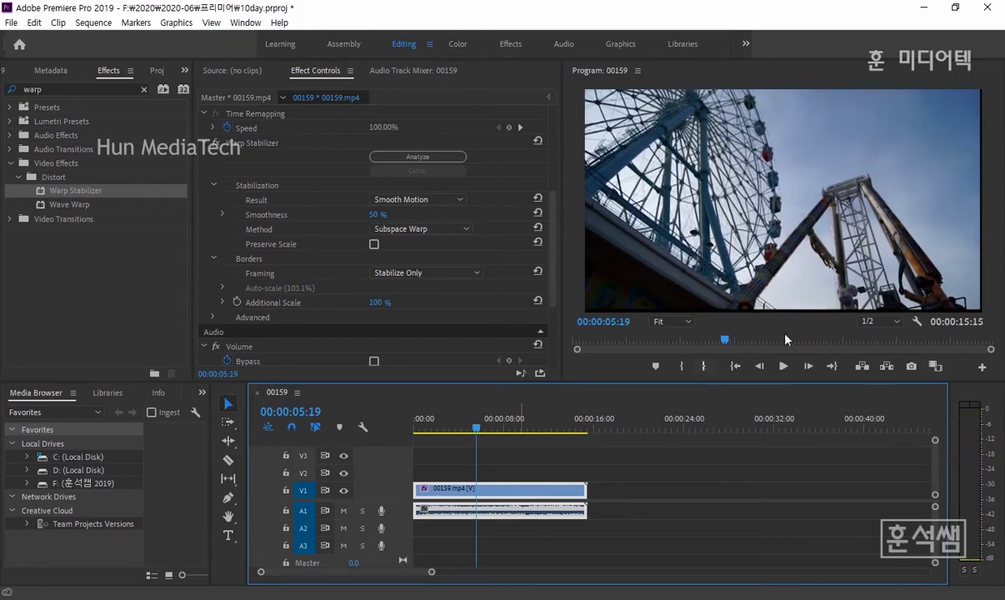
{"action": "left_click", "coordinate": [433, 273]}
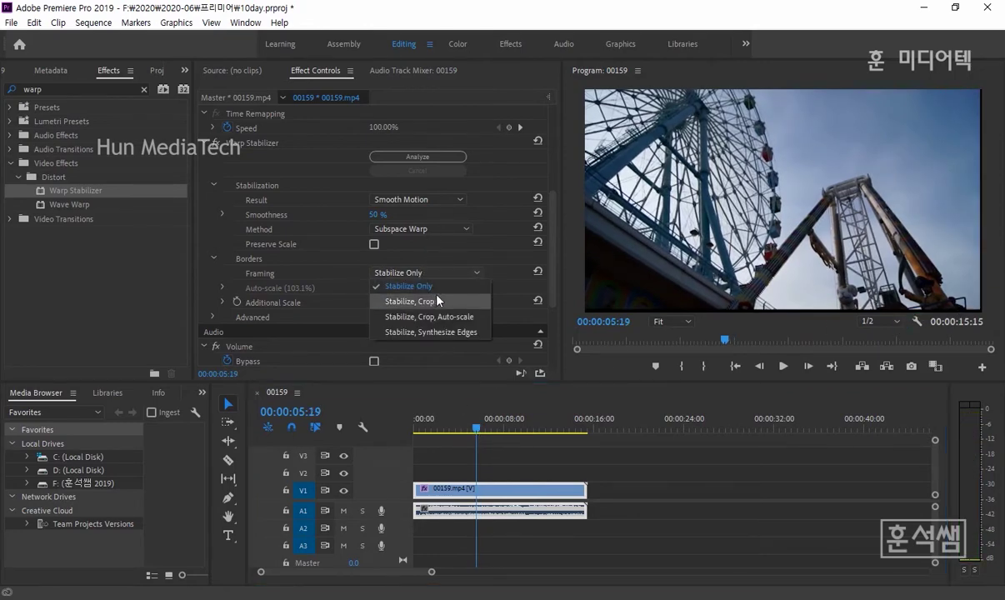
Try Stabilize, Crop framing, then settle on Stabilize, Crop, Auto-scale at 103.1%
{"action": "left_click", "coordinate": [438, 302]}
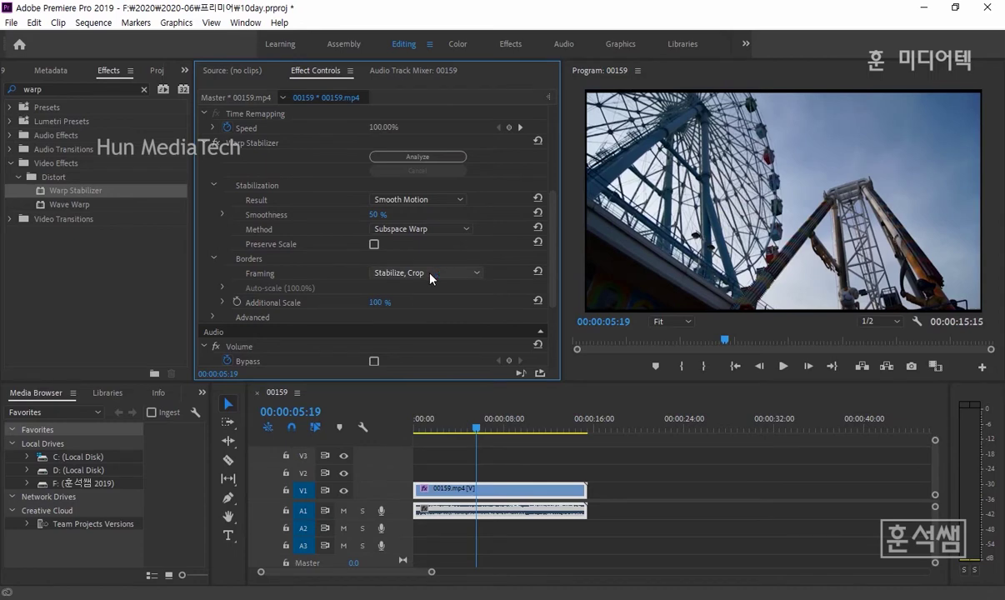
{"action": "left_click", "coordinate": [430, 274]}
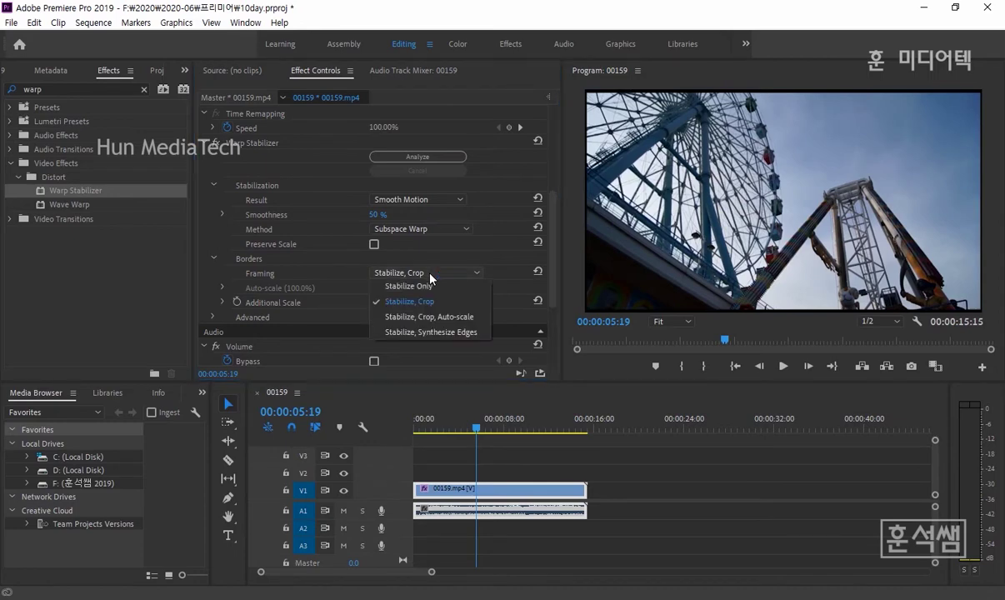
{"action": "left_click", "coordinate": [448, 319]}
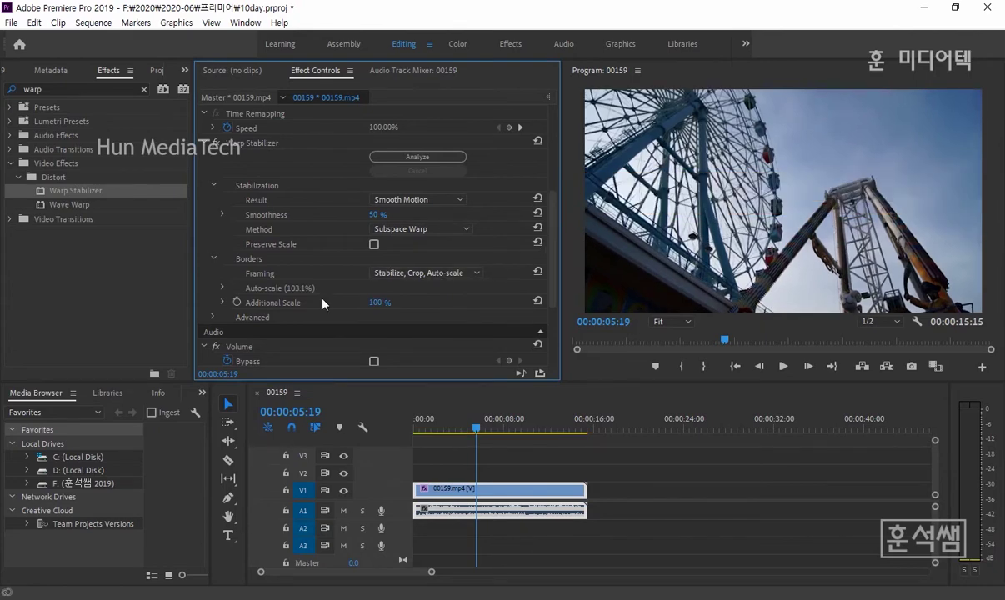
{"action": "left_click", "coordinate": [224, 288]}
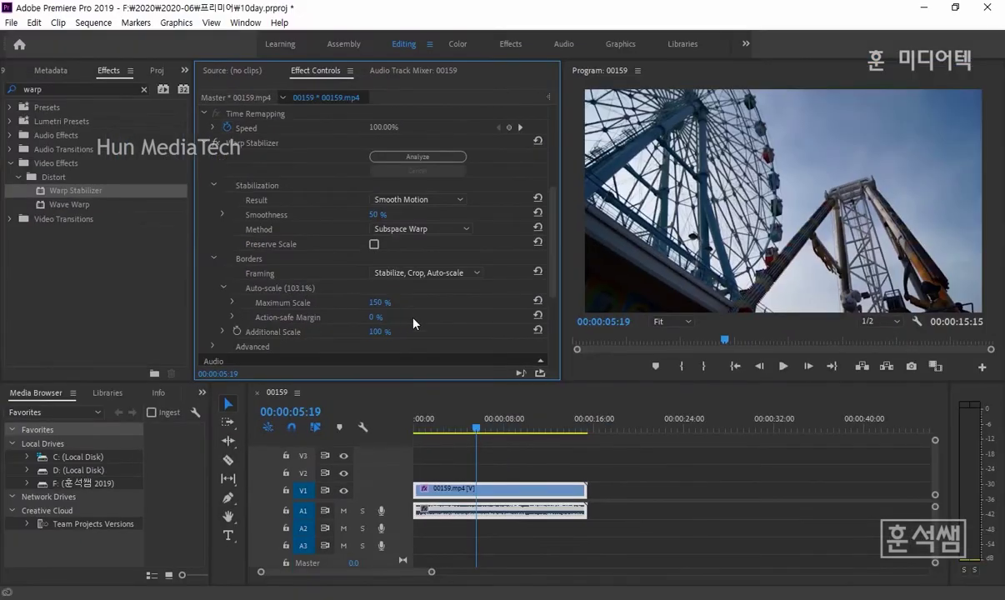
{"action": "left_click", "coordinate": [457, 428]}
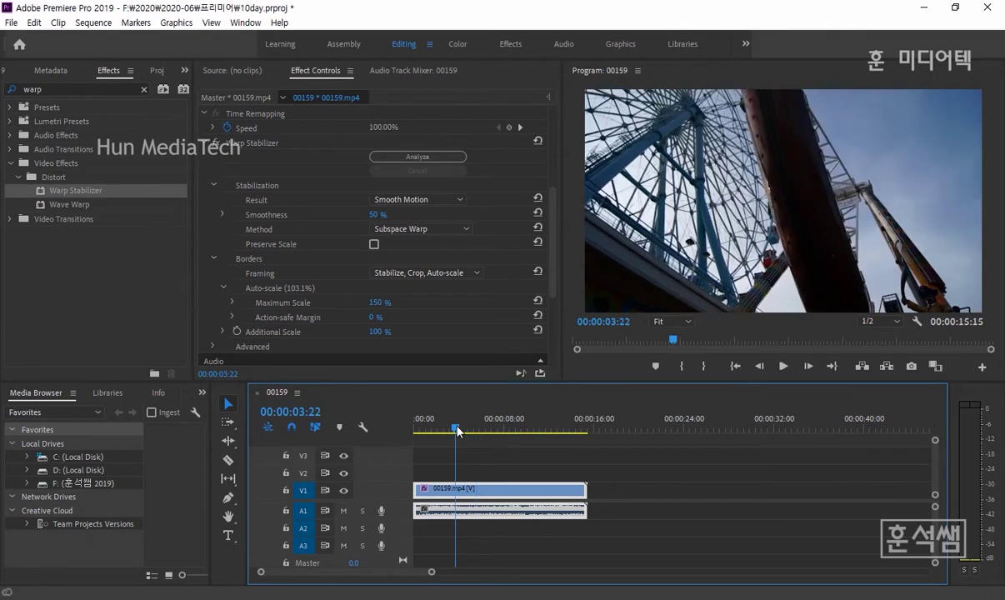
{"action": "key", "text": "space"}
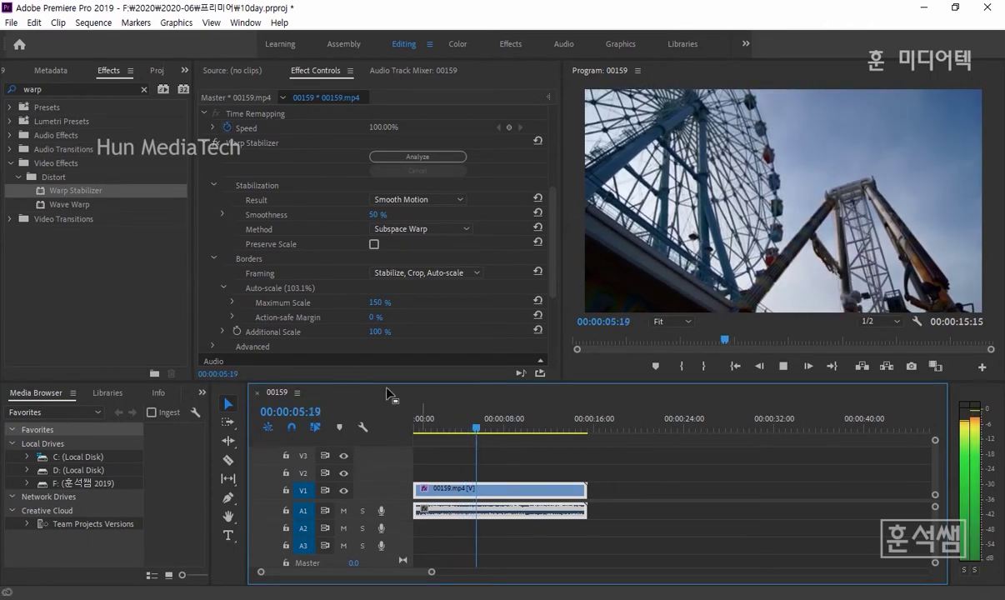
{"action": "key", "text": "space"}
{"action": "left_click", "coordinate": [280, 305]}
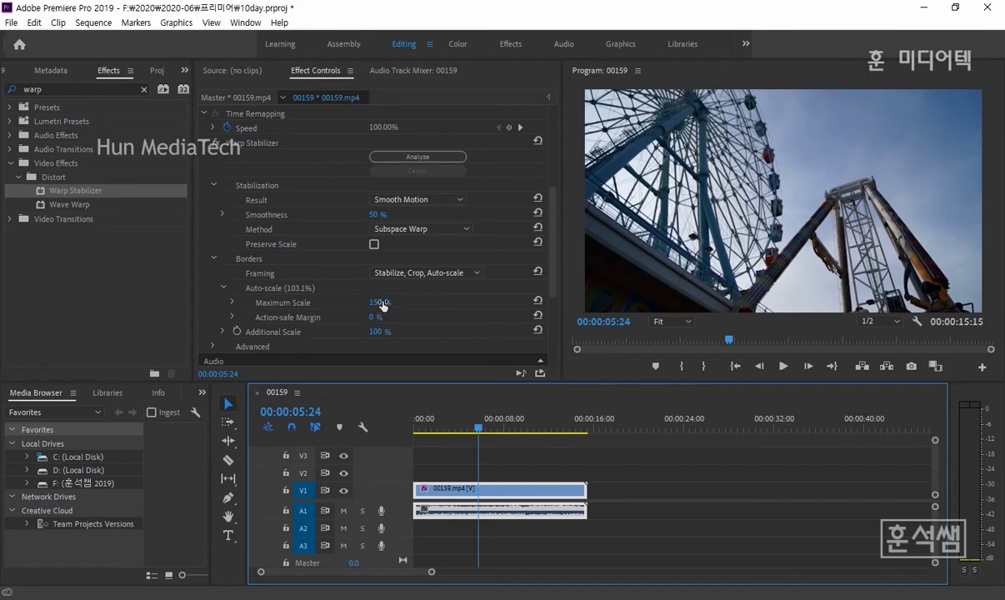
{"action": "left_click", "coordinate": [223, 289]}
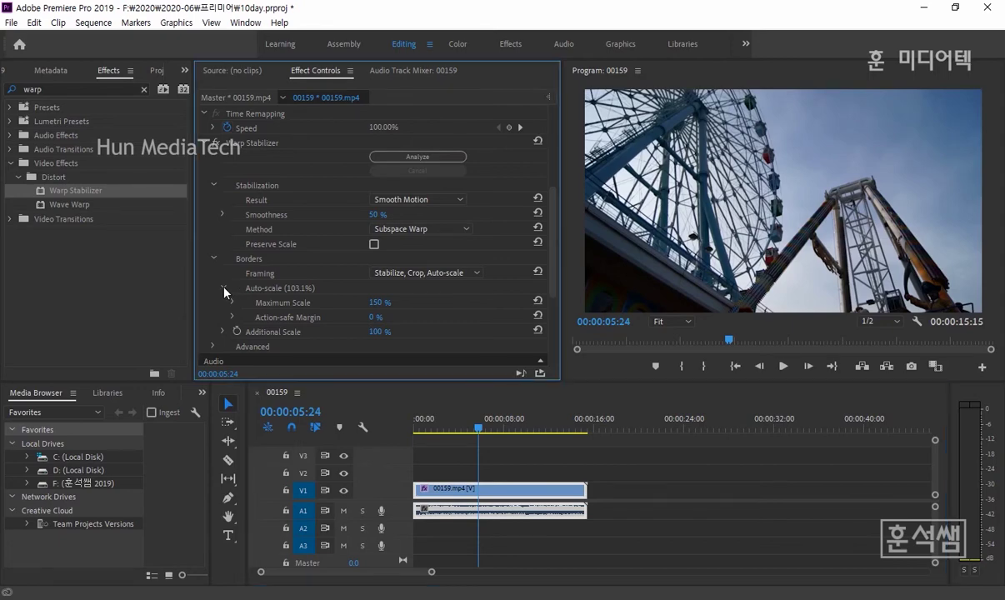
{"action": "left_click", "coordinate": [224, 288]}
{"action": "left_click", "coordinate": [224, 288]}
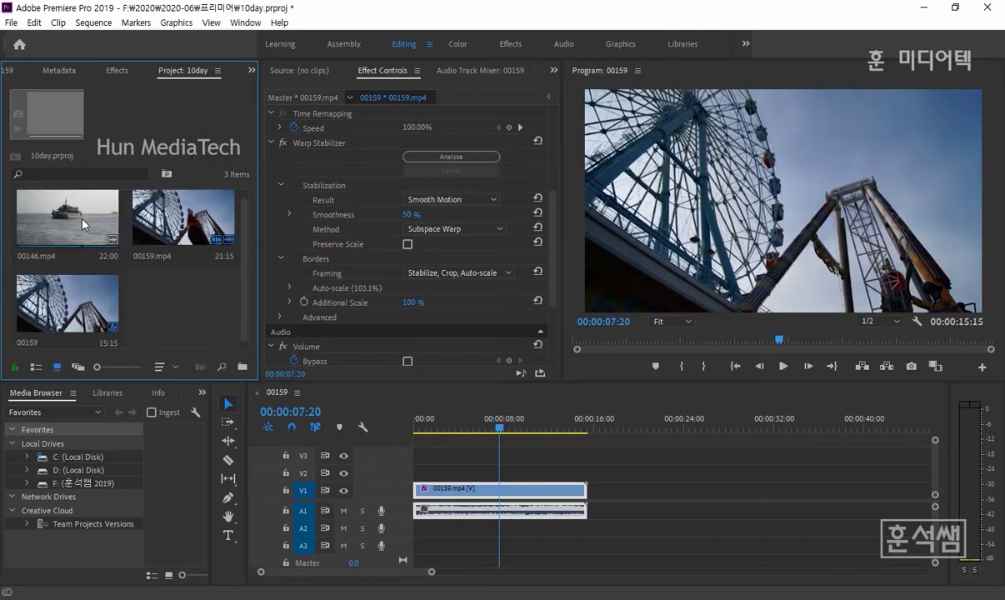
Select ferry clip 00146.mp4 and create the 00146 sequence from it
{"action": "left_click", "coordinate": [83, 224]}
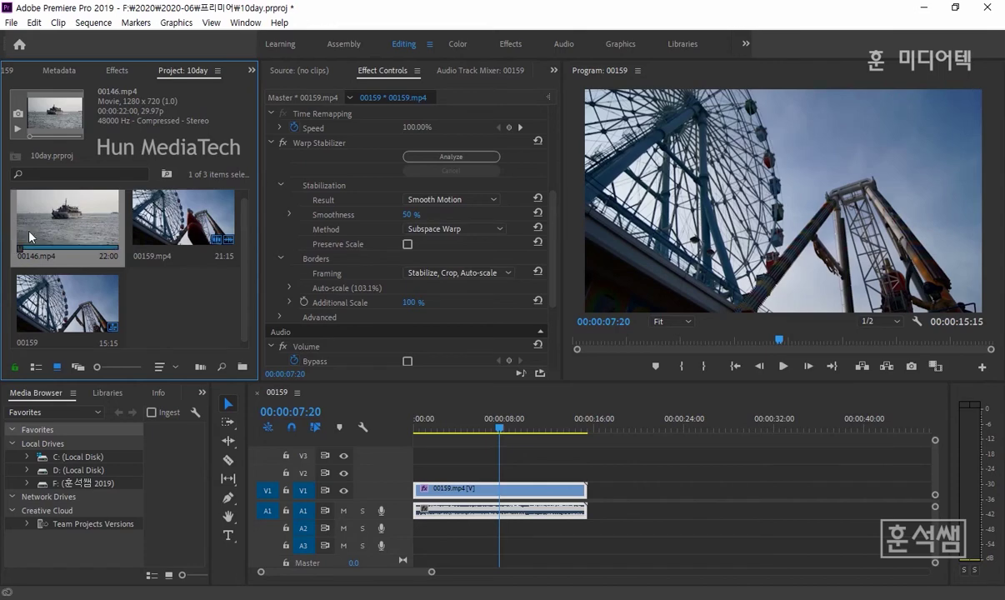
{"action": "right_click", "coordinate": [60, 204]}
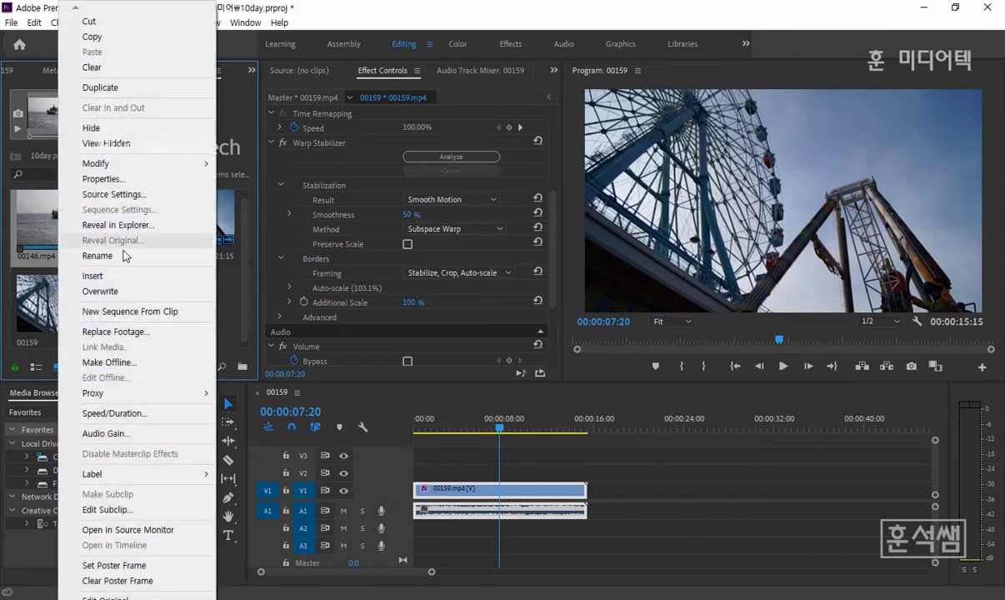
{"action": "left_click", "coordinate": [131, 312]}
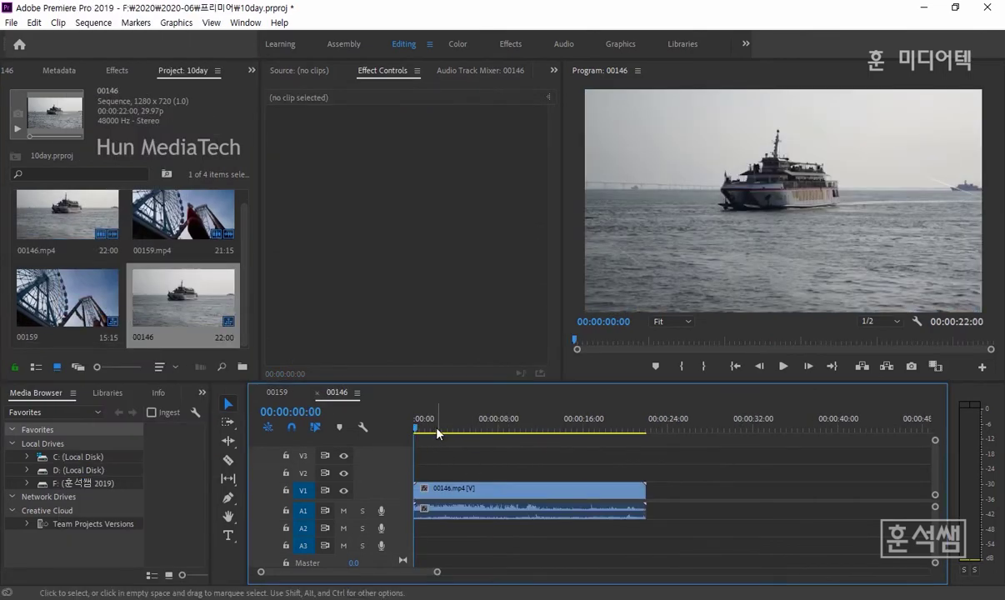
Trim the ferry clip's tail to the playhead at 13:00, then return to the sequence start
{"action": "mouse_move", "coordinate": [415, 429]}
{"action": "left_mouse_down"}
{"action": "mouse_move", "coordinate": [605, 423]}
{"action": "mouse_move", "coordinate": [559, 434]}
{"action": "left_mouse_up"}
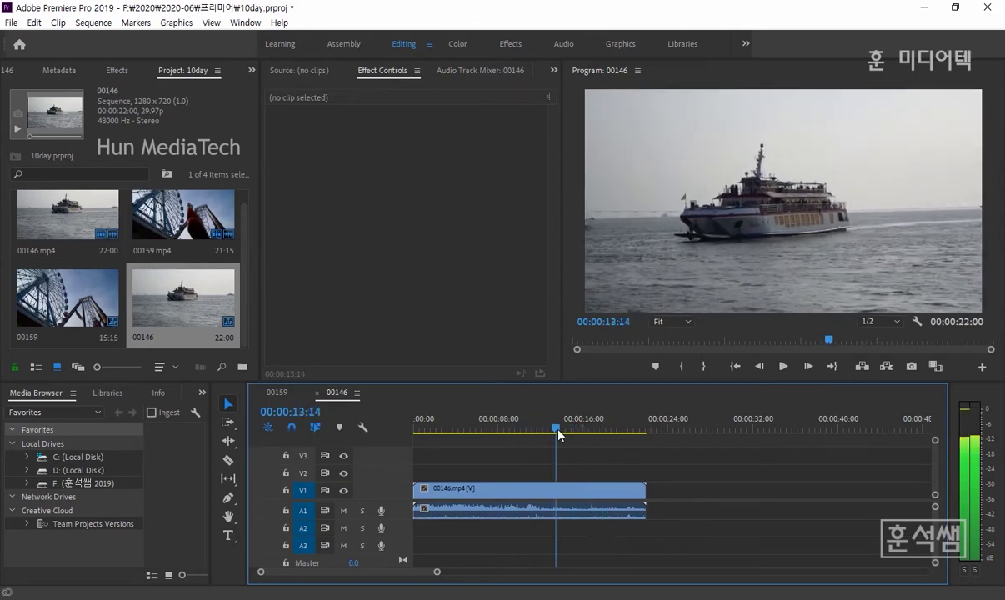
{"action": "mouse_move", "coordinate": [558, 434]}
{"action": "left_mouse_down"}
{"action": "mouse_move", "coordinate": [637, 440]}
{"action": "mouse_move", "coordinate": [556, 442]}
{"action": "left_mouse_up"}
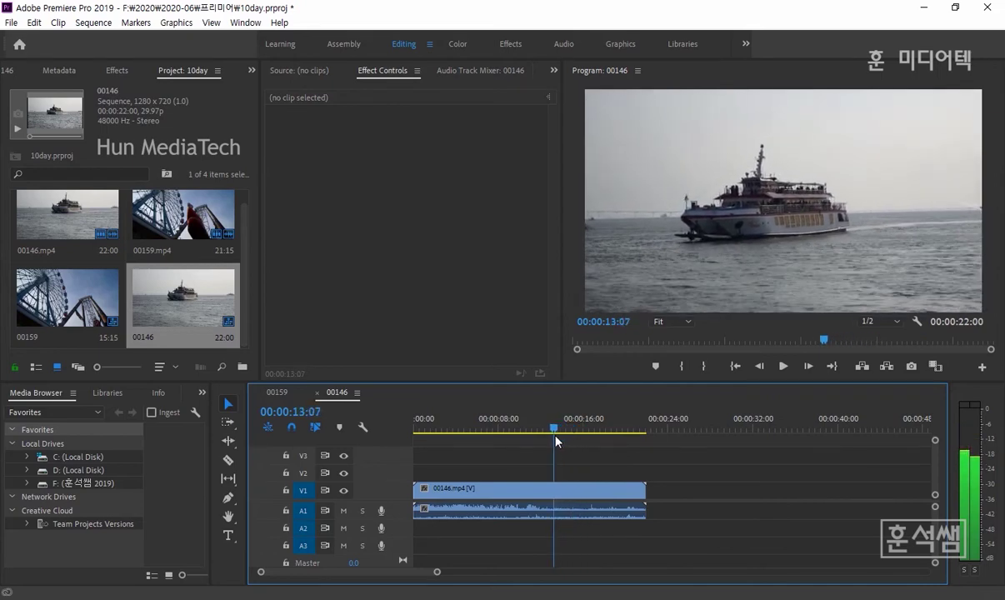
{"action": "left_click", "coordinate": [290, 411]}
{"action": "type", "text": "13"}
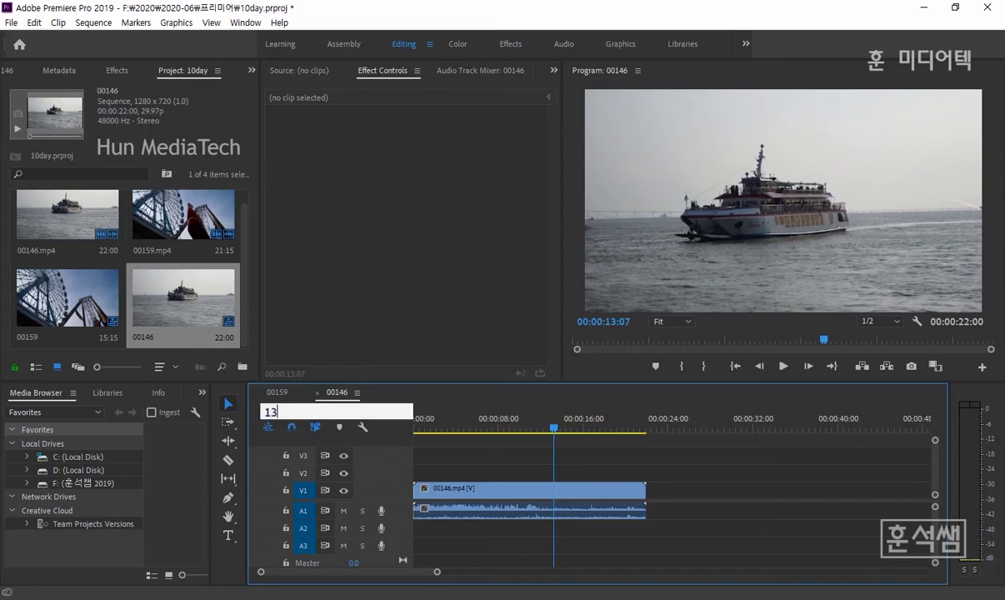
{"action": "type", "text": "00:00:13:00"}
{"action": "key", "text": "Return"}
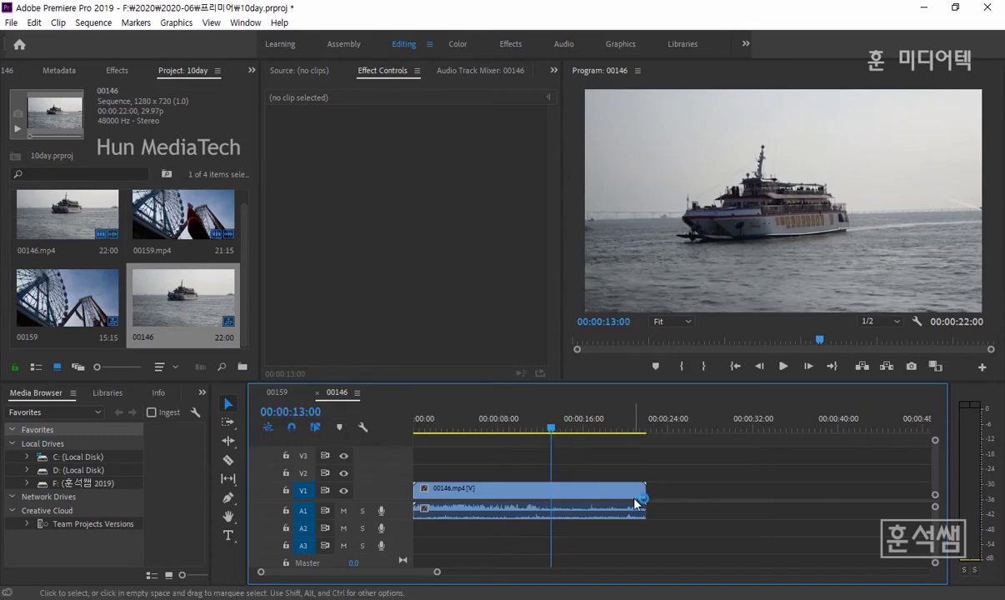
{"action": "left_click_drag", "start_coordinate": [641, 500], "coordinate": [551, 492]}
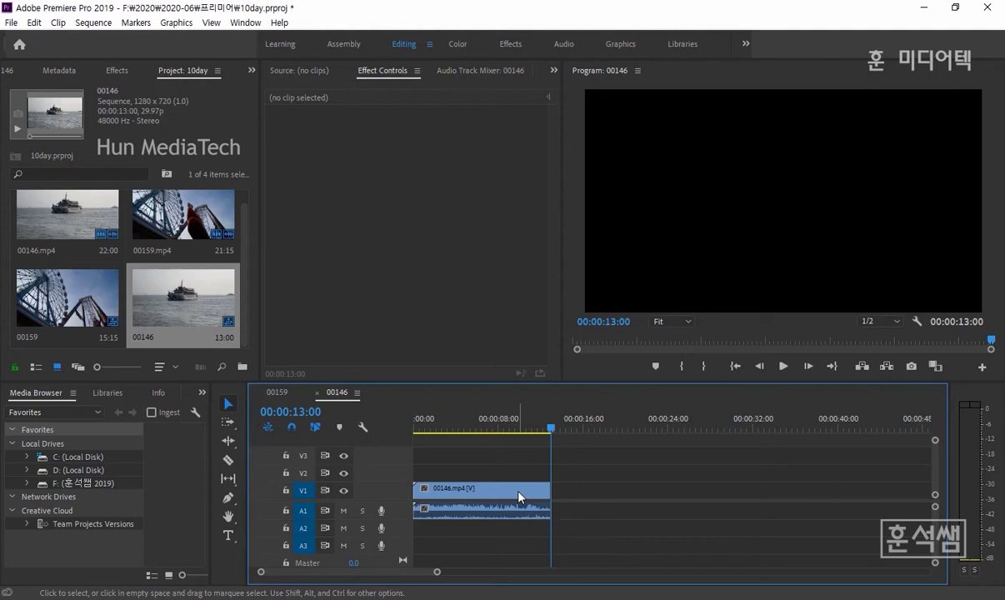
{"action": "key", "text": "Home"}
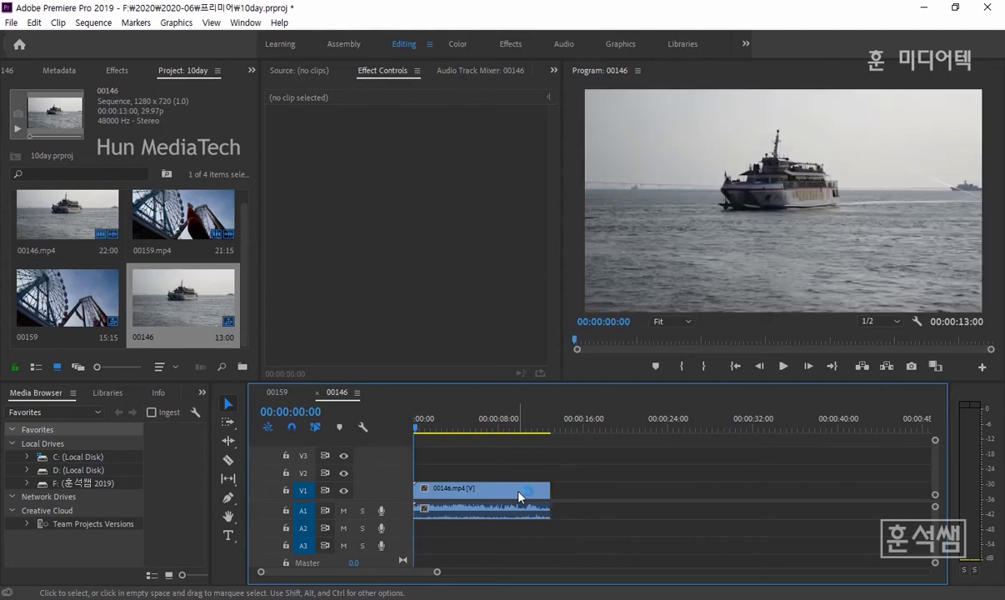
Apply Warp Stabilizer to the 00146 ferry clip and let it finish, auto-scaling to 104%
{"action": "left_click", "coordinate": [510, 492]}
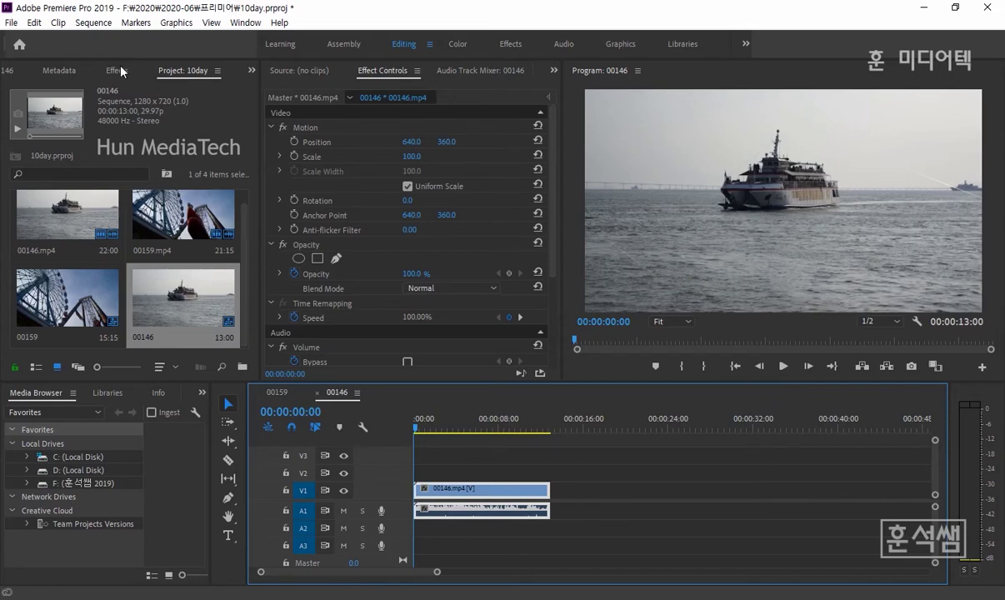
{"action": "left_click", "coordinate": [117, 70]}
{"action": "left_click", "coordinate": [67, 87]}
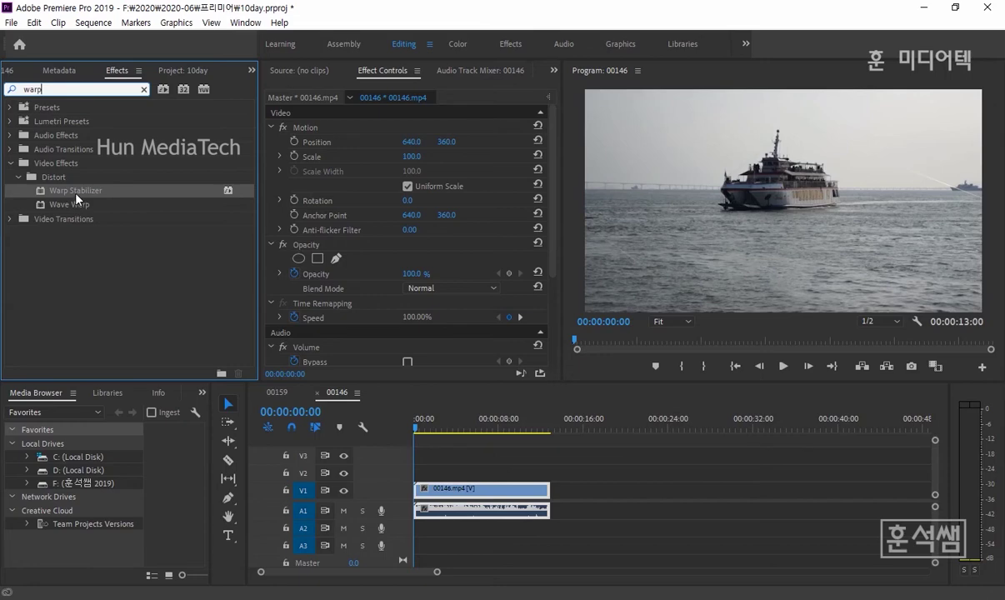
{"action": "left_click_drag", "start_coordinate": [76, 194], "coordinate": [432, 492]}
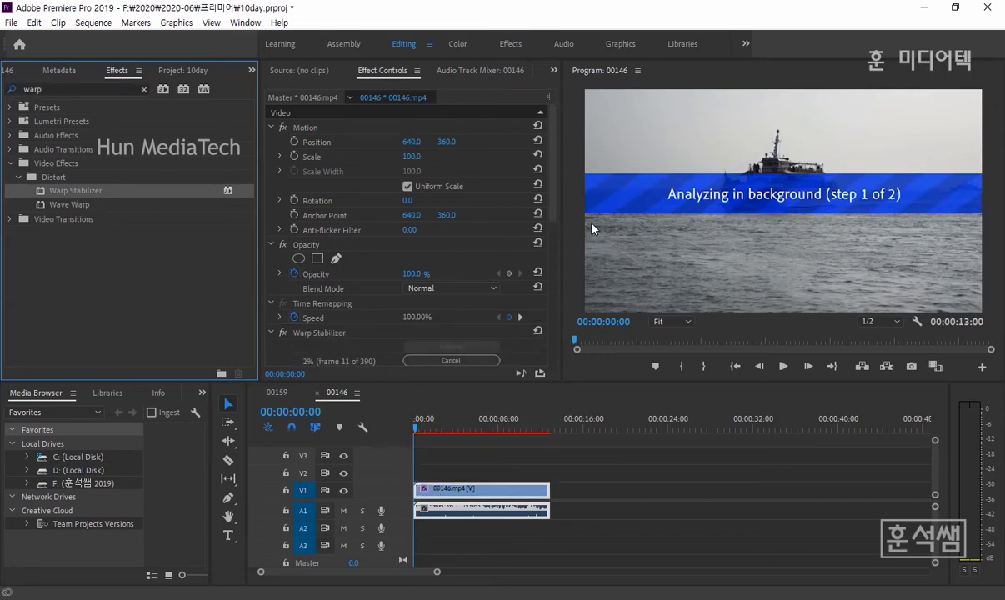
{"action": "scroll", "coordinate": [522, 189], "scroll_direction": "down", "scroll_amount": 3}
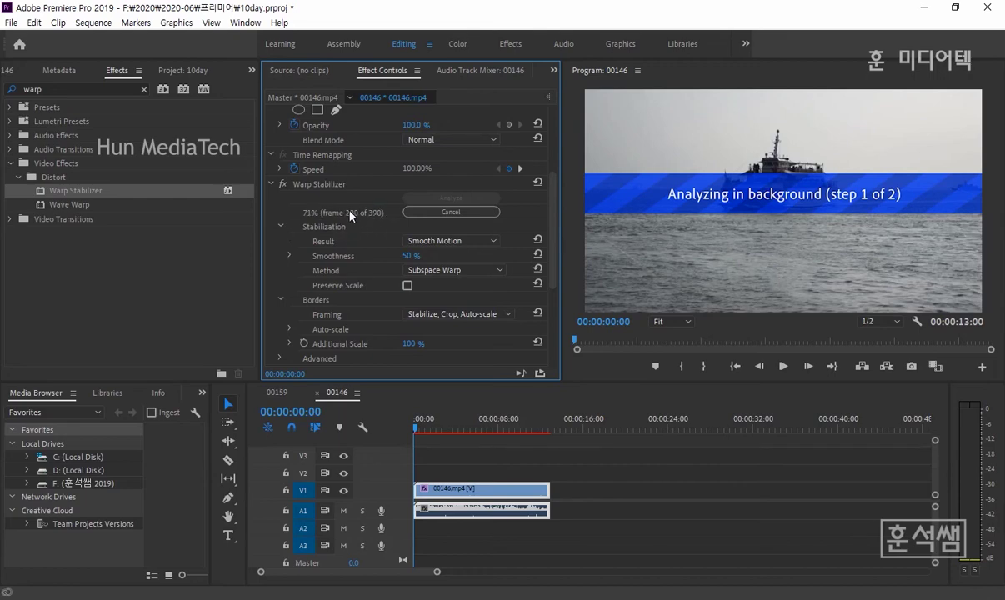
{"action": "left_click_drag", "start_coordinate": [258, 225], "coordinate": [223, 224]}
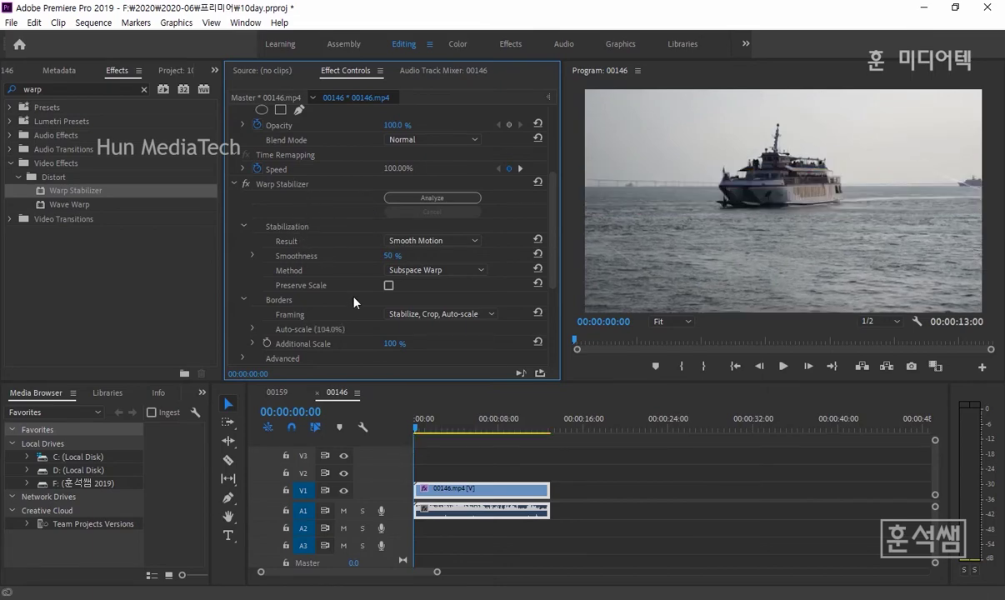
{"action": "left_click", "coordinate": [340, 395]}
{"action": "key", "text": "space"}
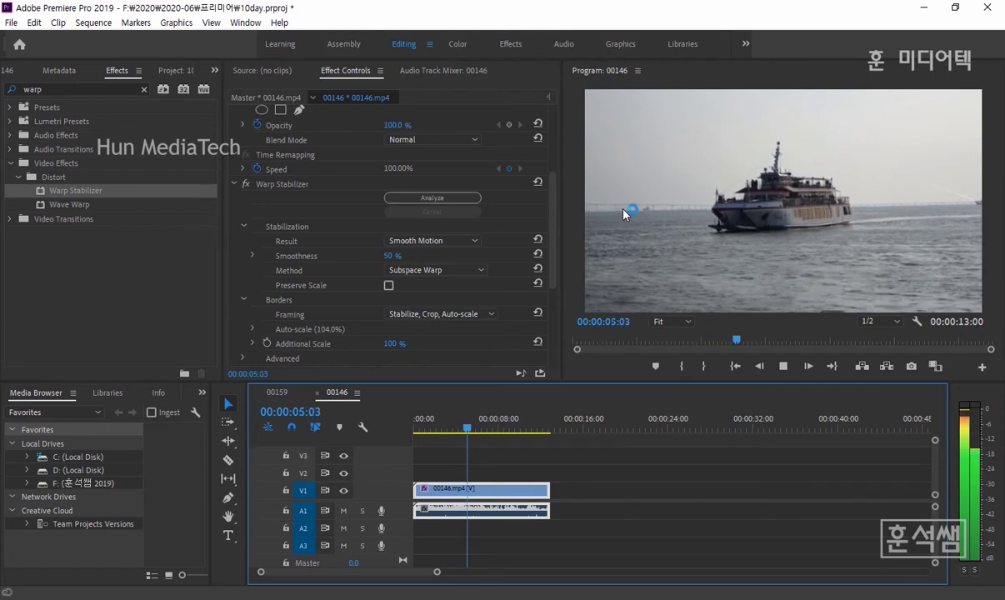
{"action": "key", "text": "space"}
{"action": "left_click", "coordinate": [427, 426]}
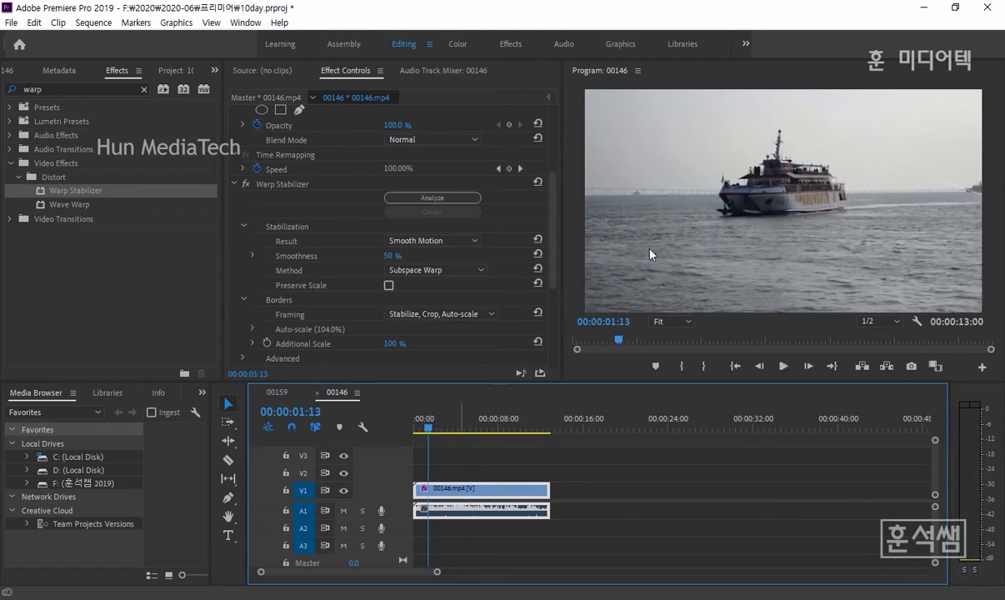
{"action": "key", "text": "space"}
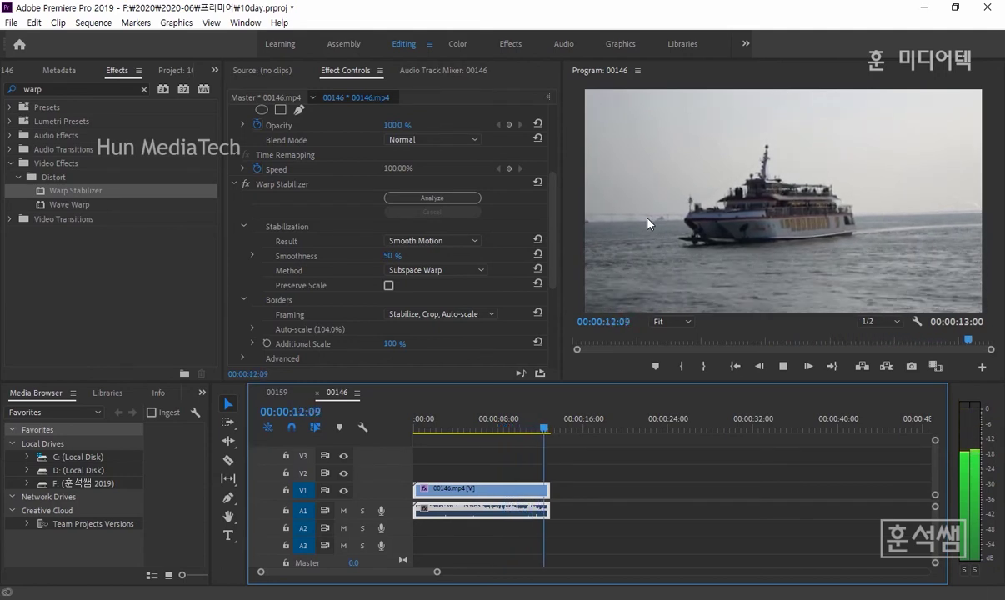
{"action": "key", "text": "space"}
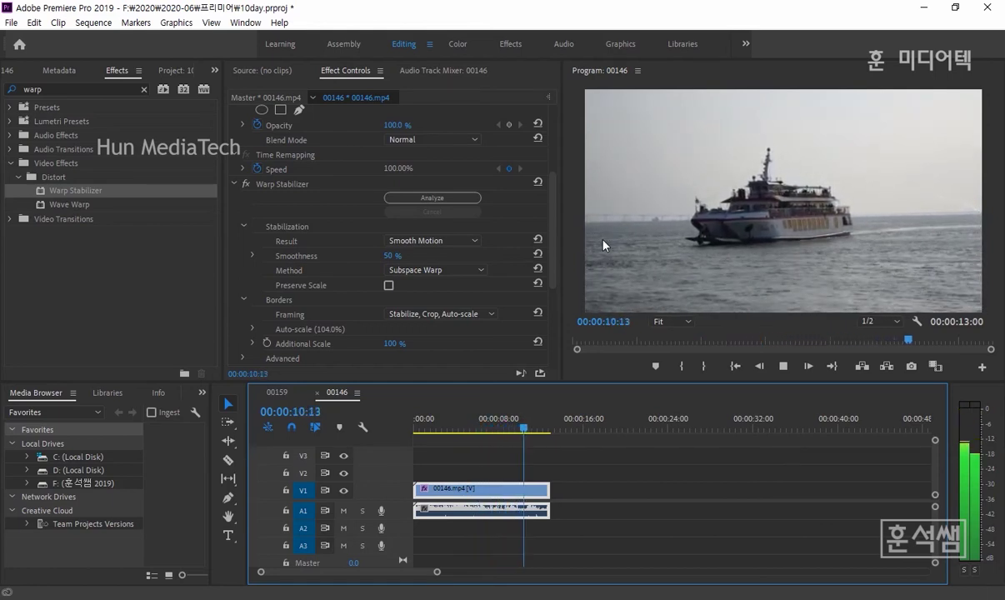
{"action": "key", "text": "space"}
{"action": "left_click", "coordinate": [476, 429]}
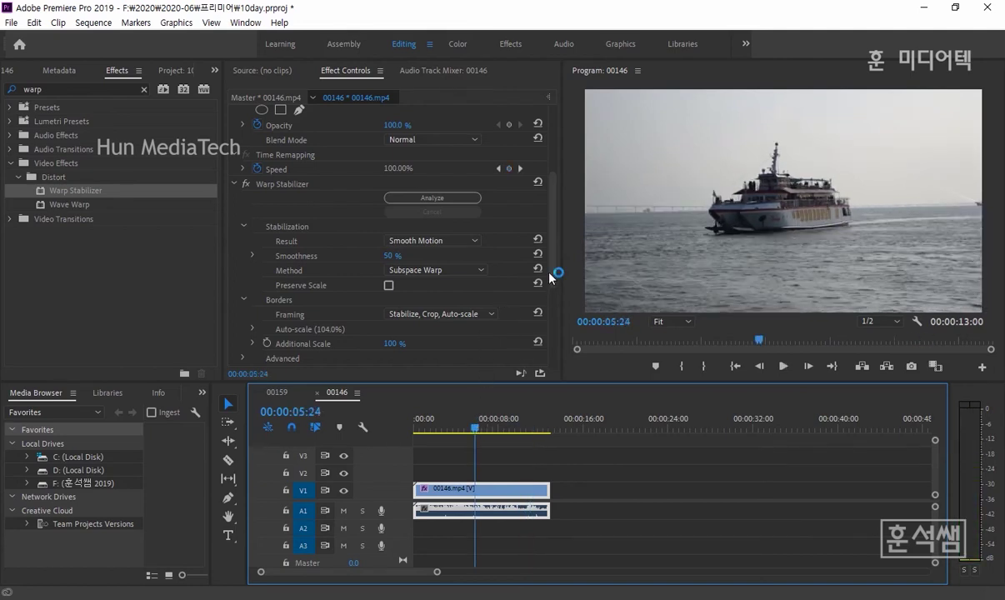
{"action": "scroll", "coordinate": [550, 275], "scroll_direction": "down", "scroll_amount": 3}
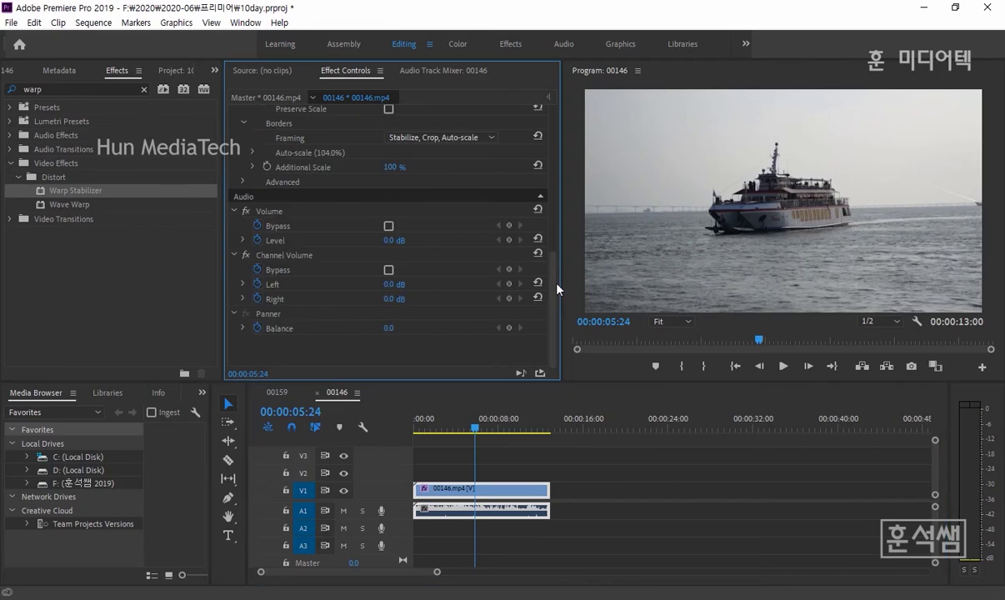
{"action": "left_click_drag", "start_coordinate": [552, 259], "coordinate": [552, 220]}
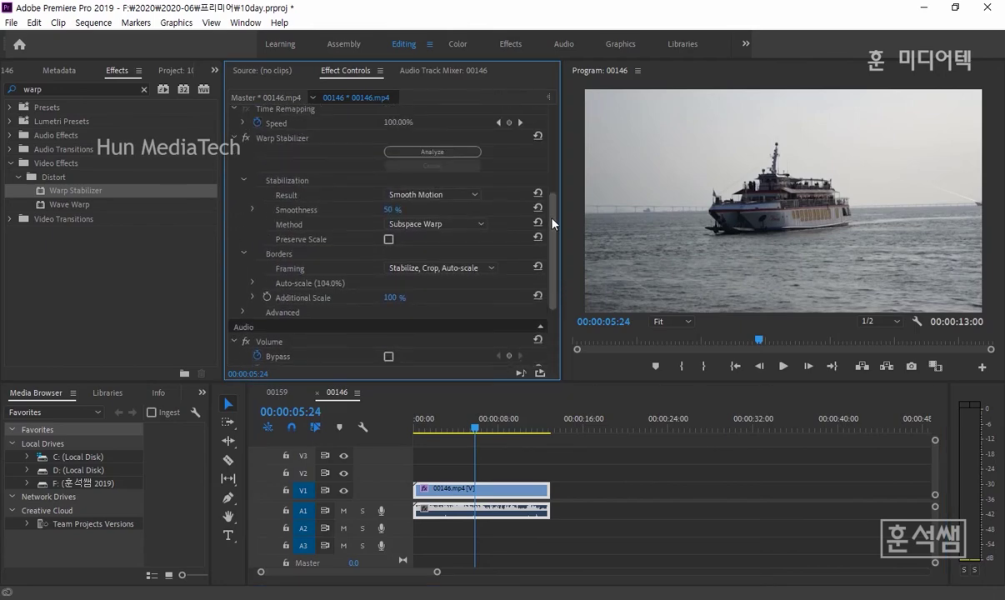
Expand Auto-scale (150% maximum, 0% margin) and play back the stabilized ferry sequence
{"action": "left_click", "coordinate": [252, 283]}
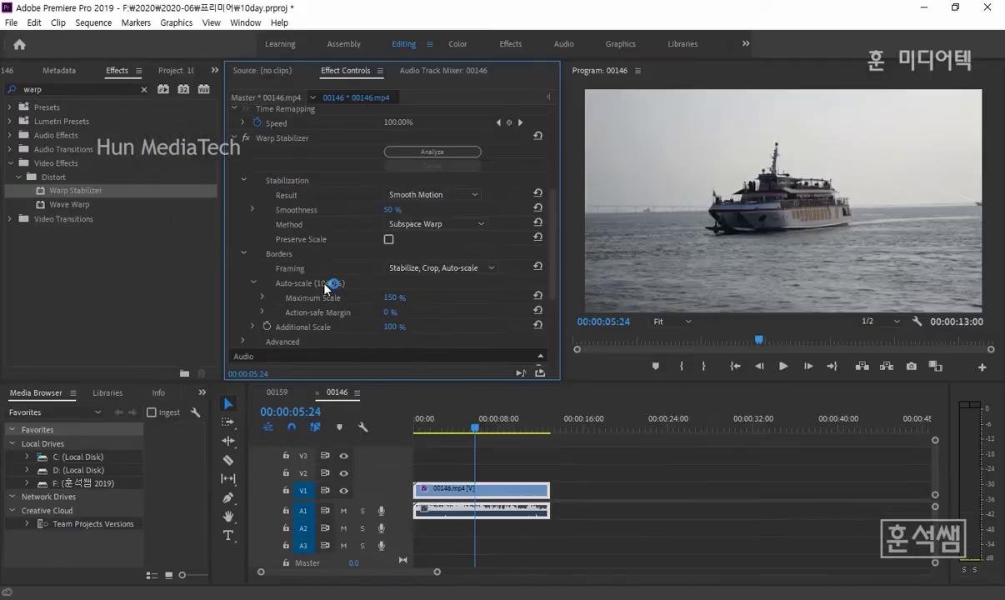
{"action": "left_click", "coordinate": [445, 429]}
{"action": "key", "text": "space"}
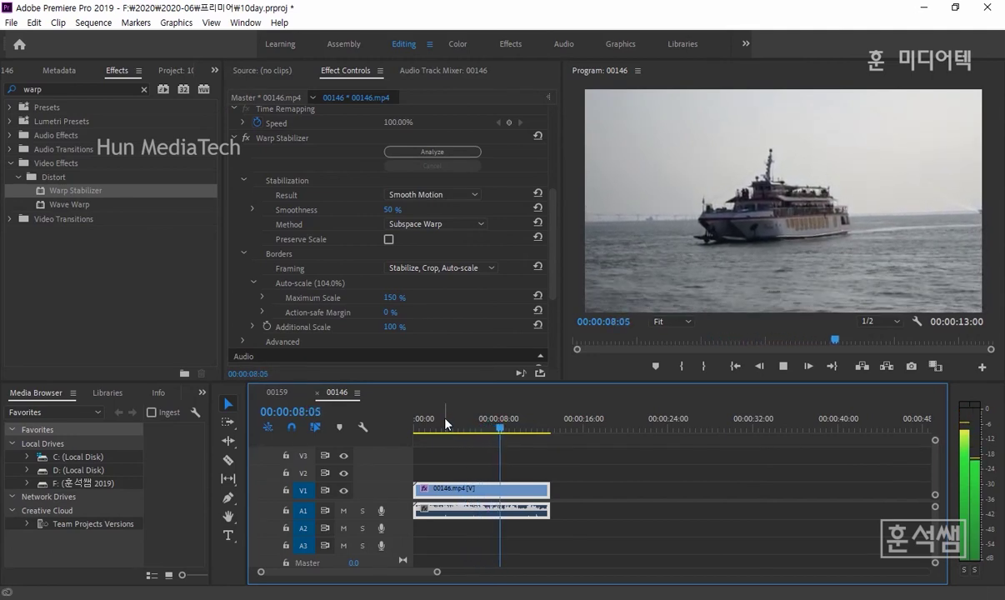
{"action": "key", "text": "space"}
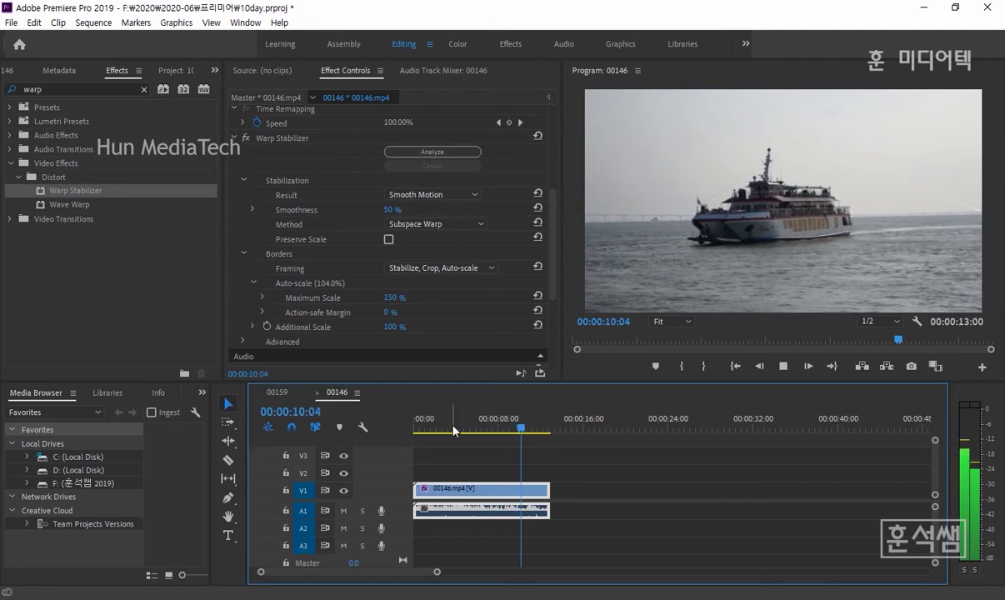
{"action": "left_click", "coordinate": [452, 430]}
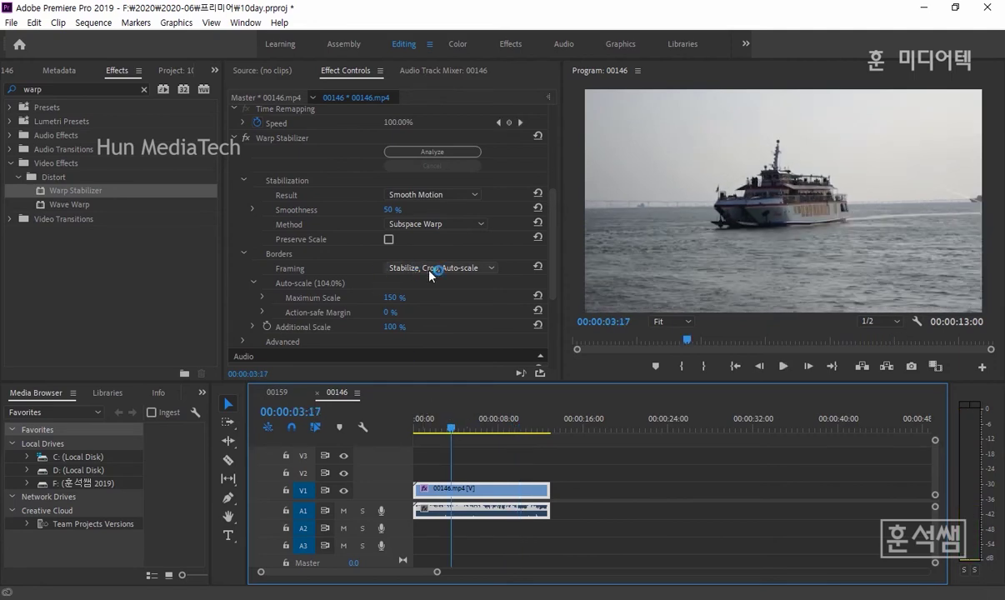
{"action": "left_click", "coordinate": [441, 428]}
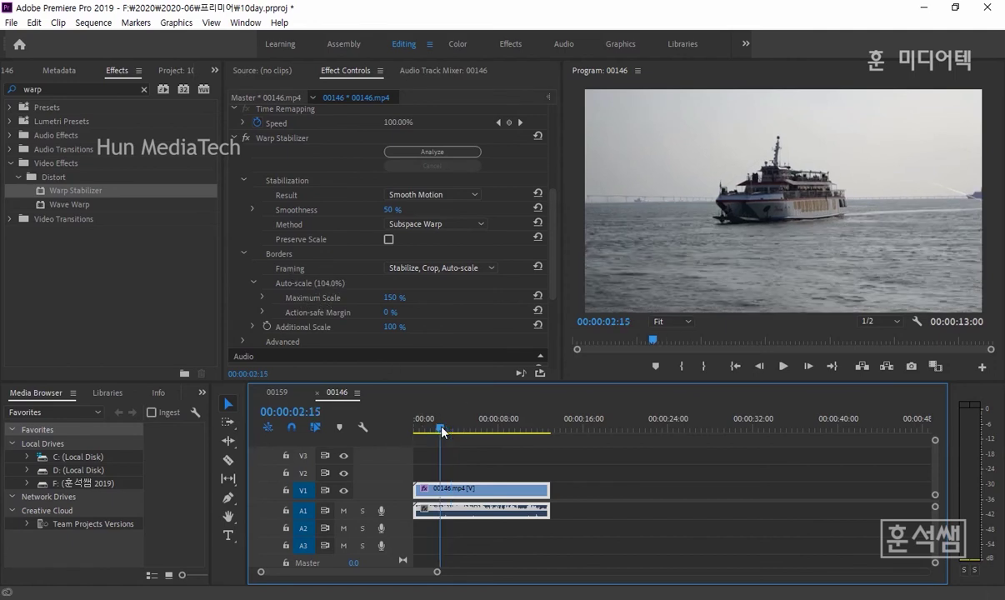
{"action": "key", "text": "space"}
{"action": "key", "text": "space"}
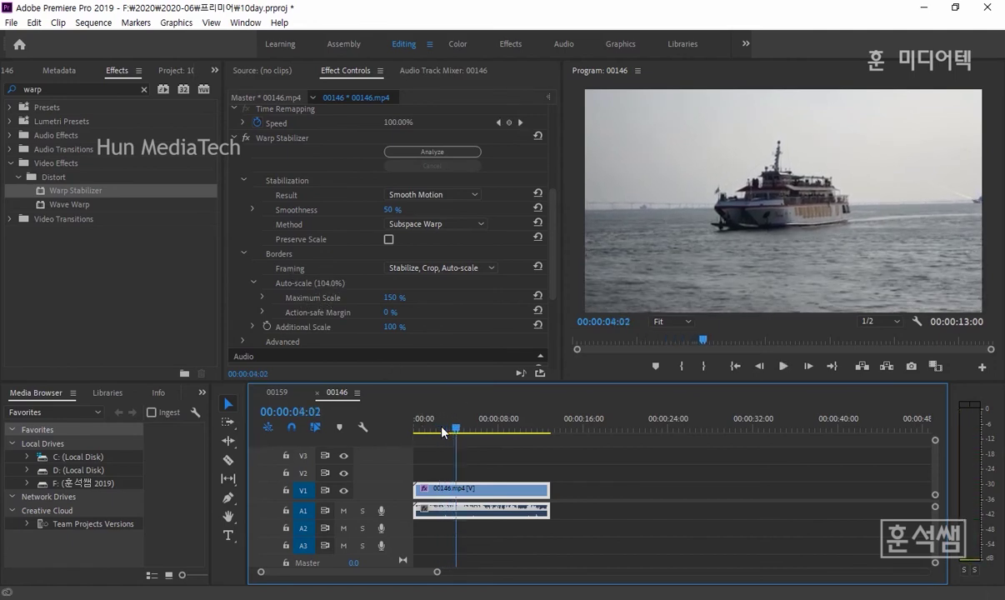
Save the 10day project and briefly replay the ferry sequence
{"action": "key", "text": "ctrl+s"}
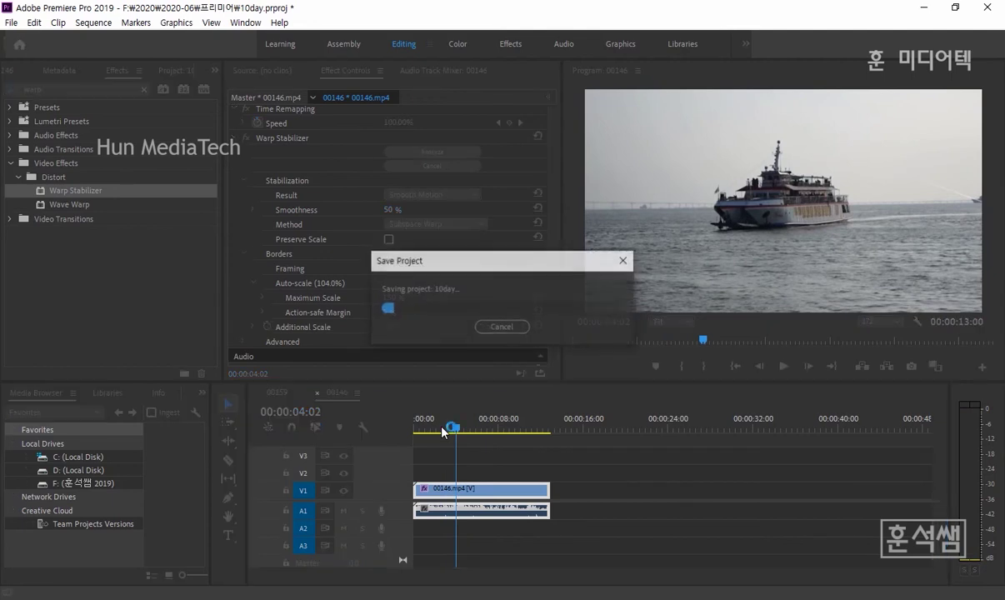
{"action": "key", "text": "space"}
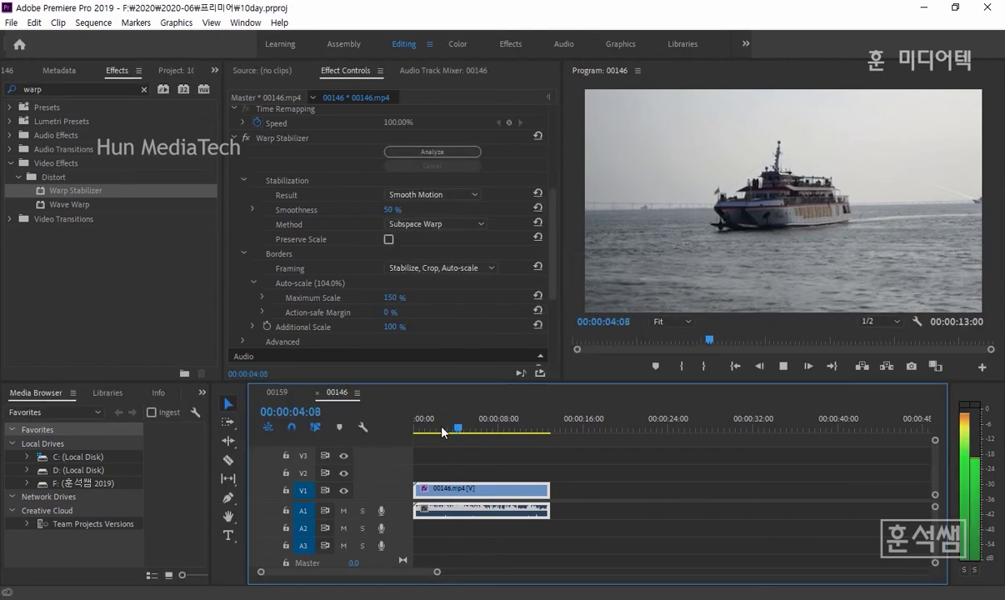
{"action": "key", "text": "space"}
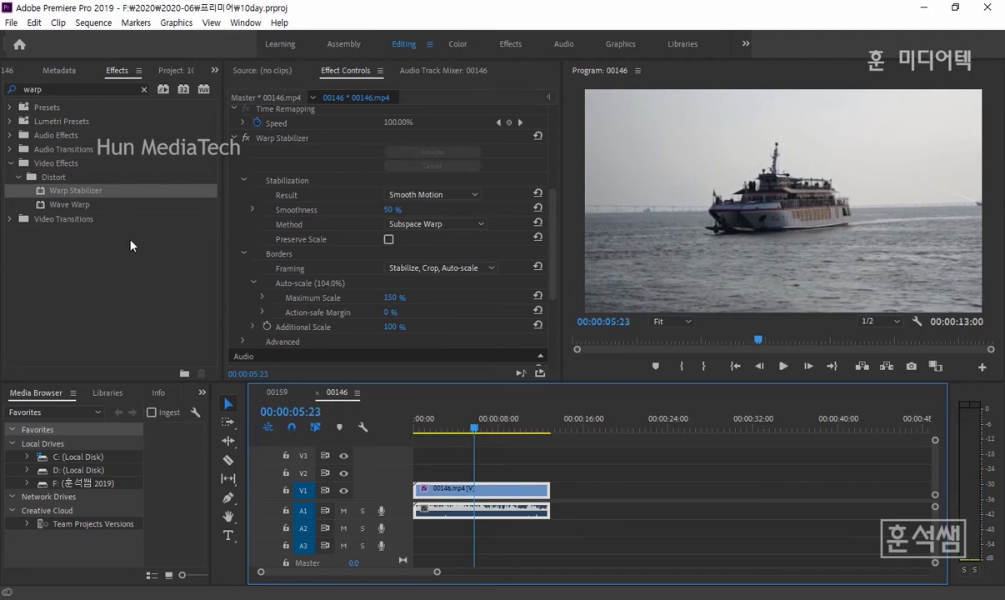
{"action": "mouse_move", "coordinate": [394, 599]}
{"action": "left_click", "coordinate": [375, 534]}
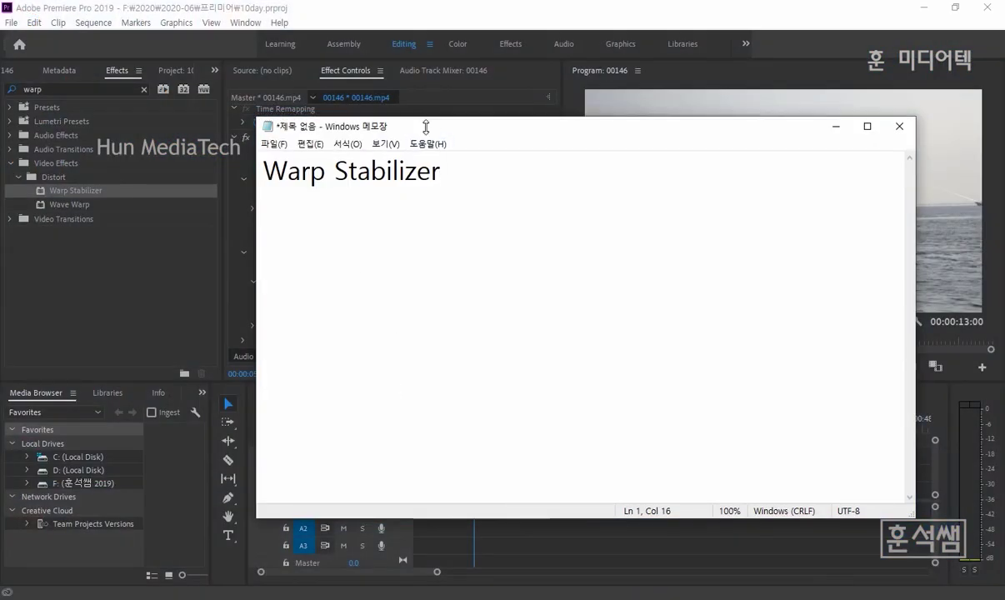
{"action": "left_click_drag", "start_coordinate": [426, 119], "coordinate": [400, 324]}
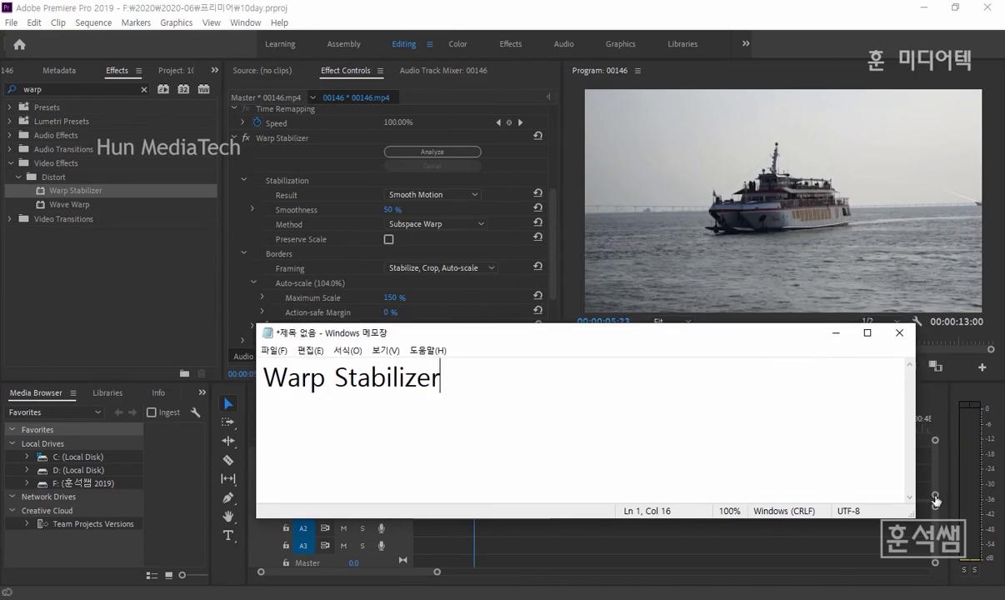
{"action": "left_click_drag", "start_coordinate": [913, 516], "coordinate": [720, 479]}
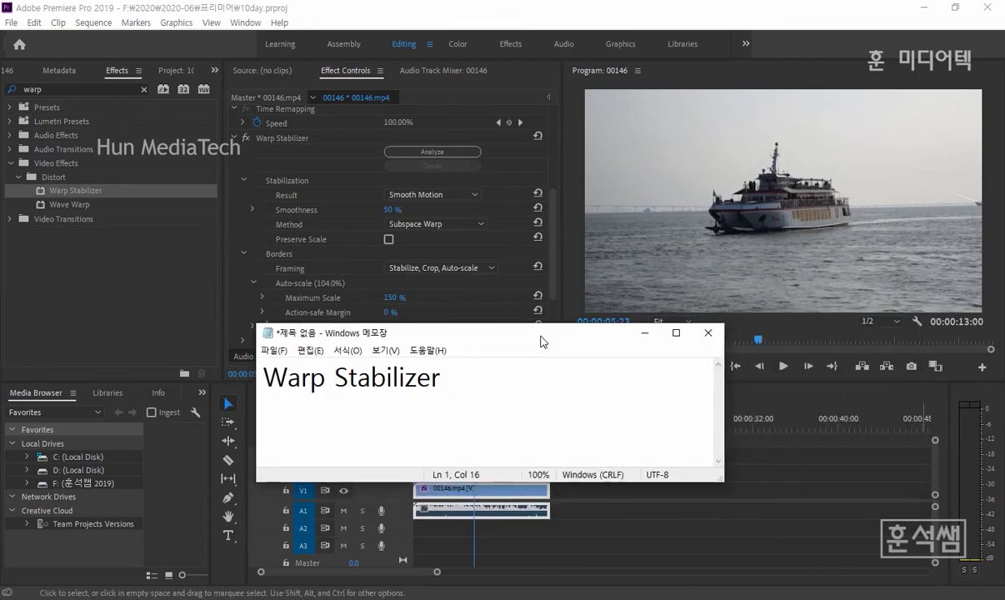
{"action": "left_click_drag", "start_coordinate": [410, 338], "coordinate": [608, 327]}
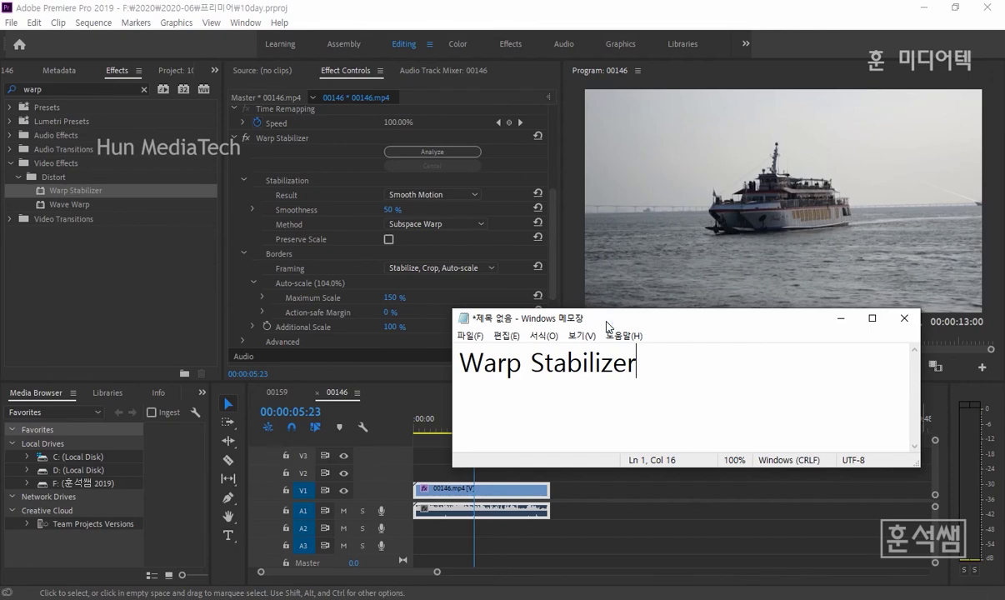
{"action": "left_click", "coordinate": [840, 319]}
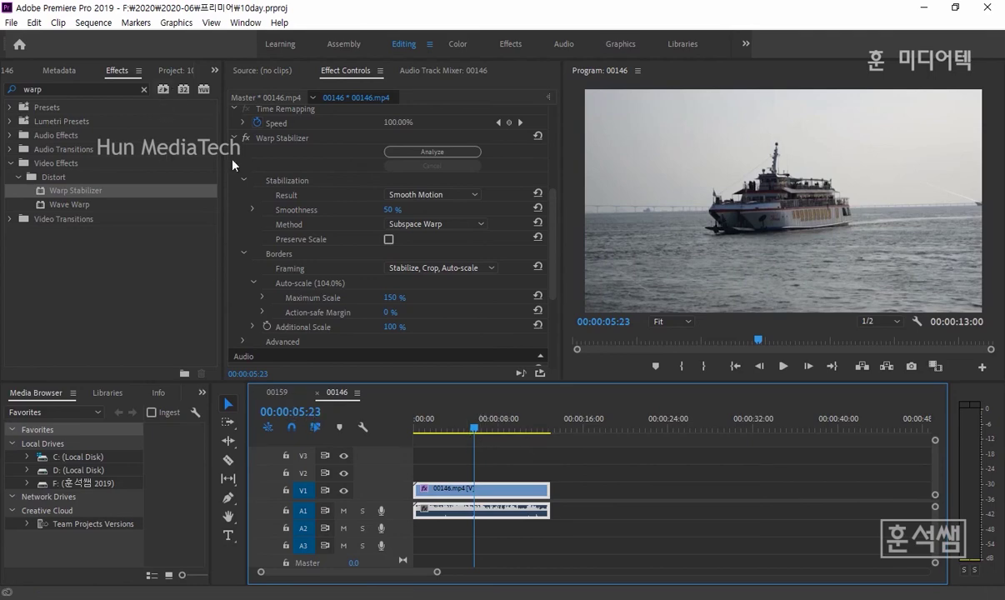
Widen the panel to show the 10day Project panel and select sequences 00159 and 00146
{"action": "left_click_drag", "start_coordinate": [222, 161], "coordinate": [311, 161]}
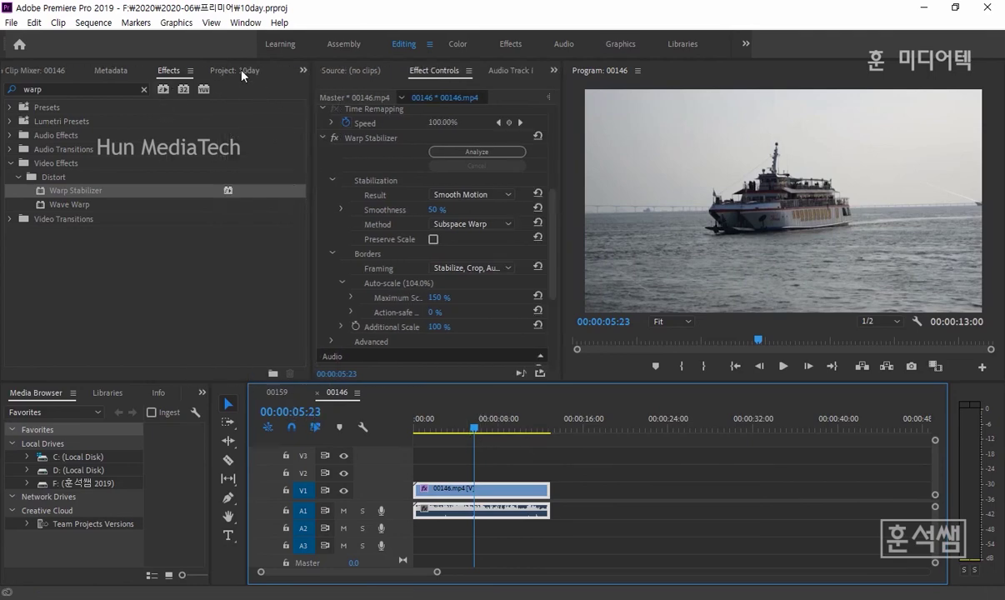
{"action": "left_click", "coordinate": [239, 70]}
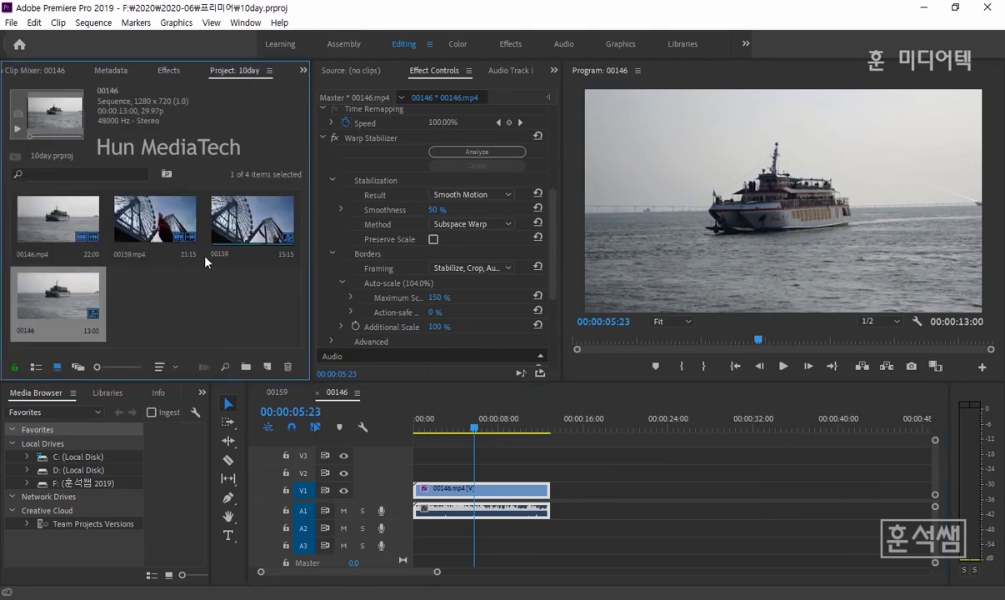
{"action": "left_click", "coordinate": [262, 210]}
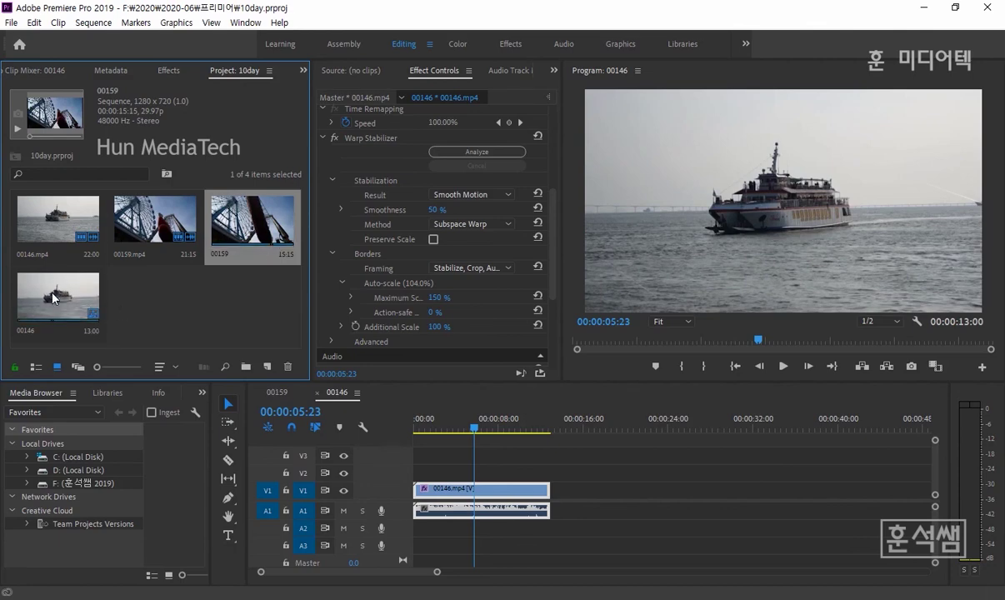
{"action": "left_click", "coordinate": [81, 295]}
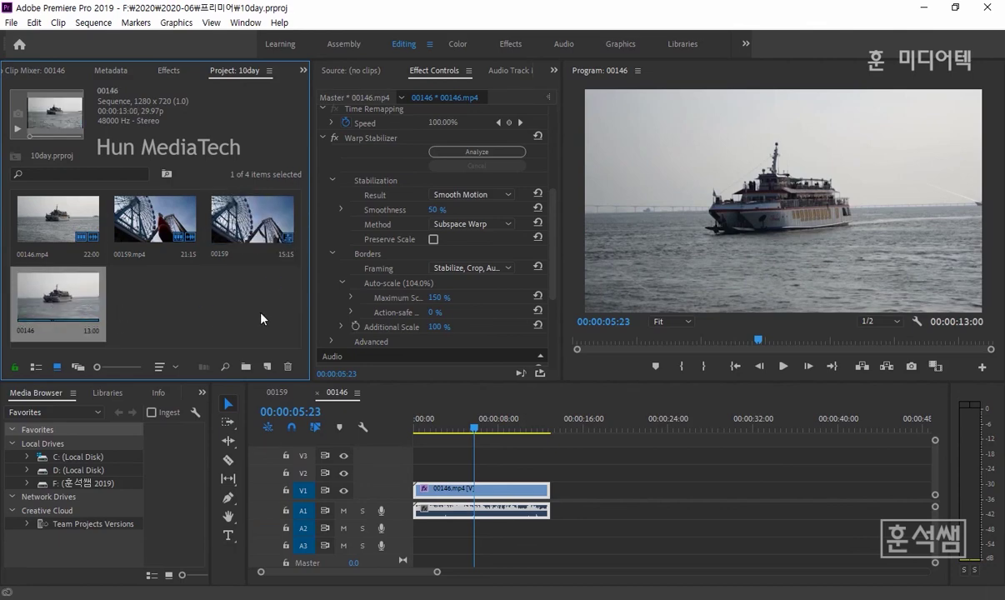